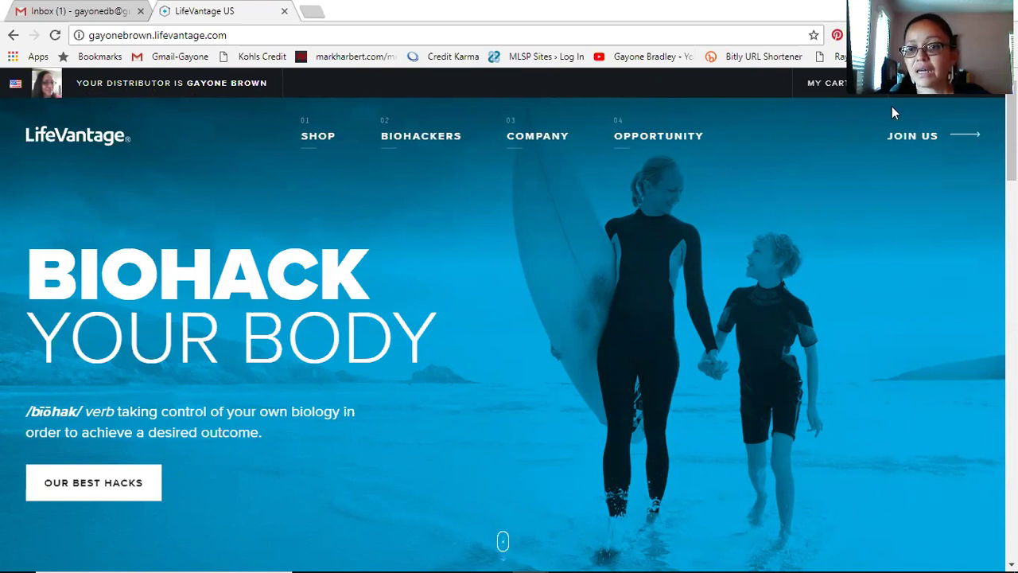
Go from the home page to the JOIN US distributor enrollment page
left_click(917, 139)
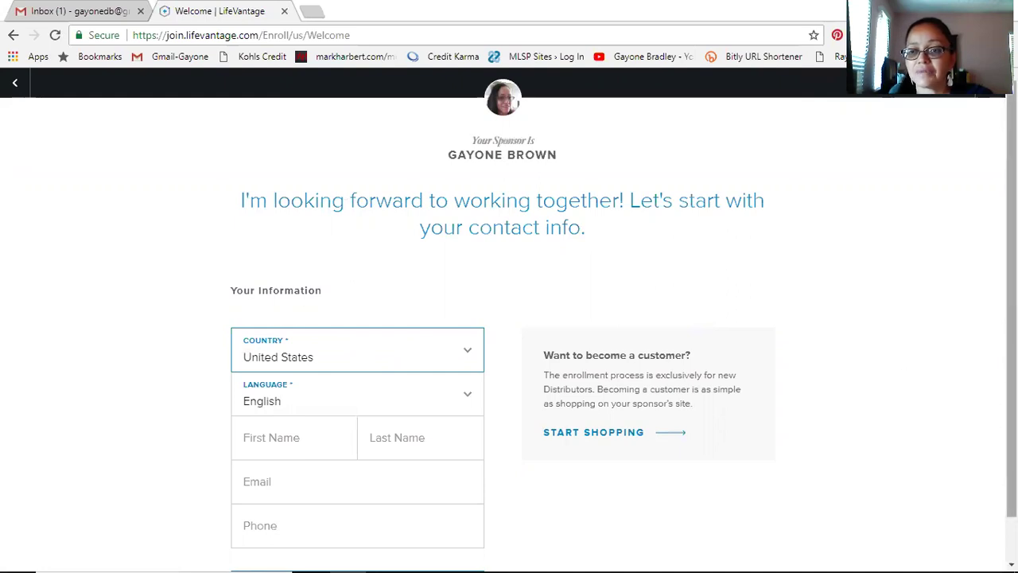
Try Start Your Application, then choose START SHOPPING to shop as a customer instead
scroll(509, 318, "down", 1)
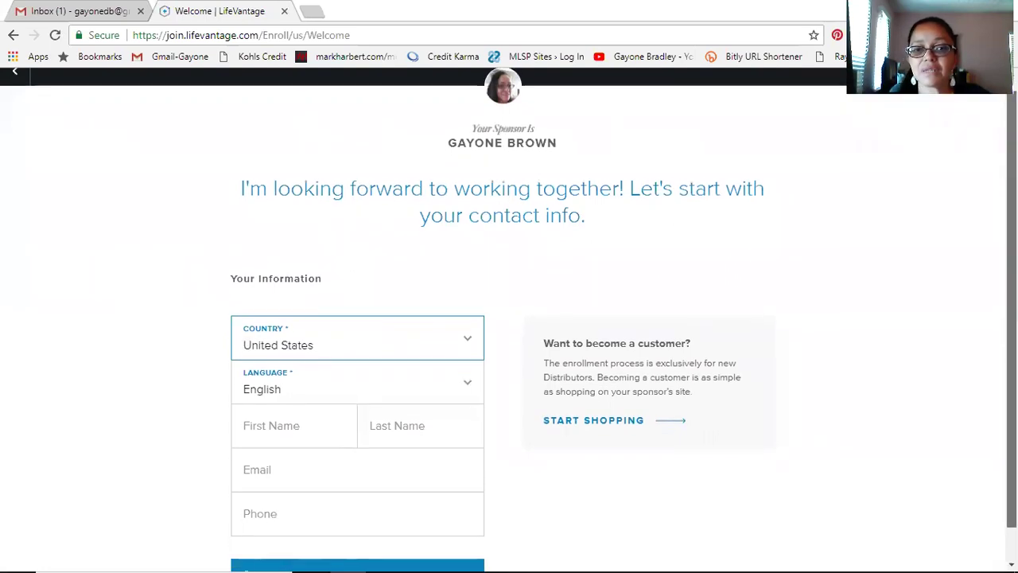
scroll(509, 318, "down", 1)
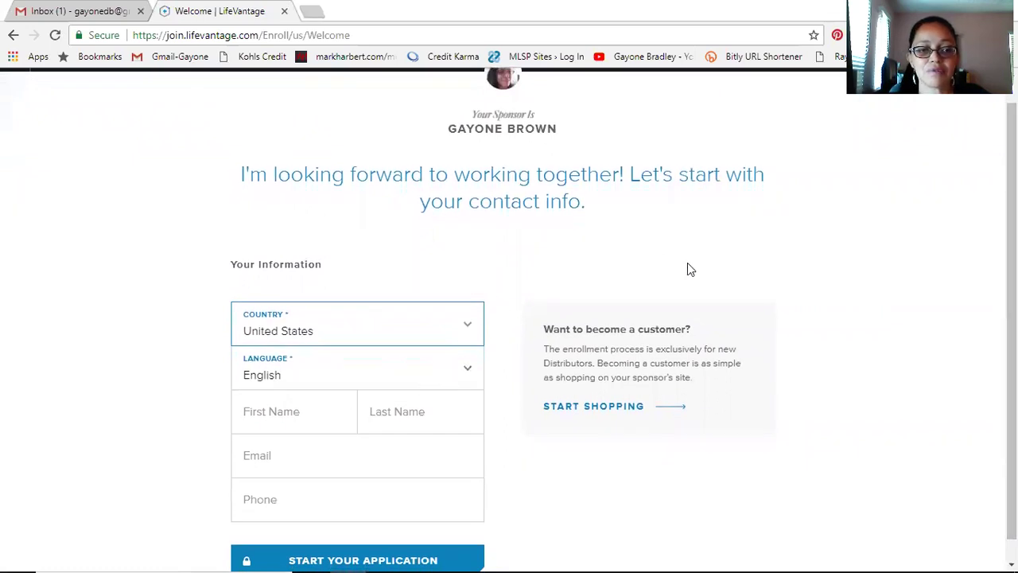
left_click(339, 555)
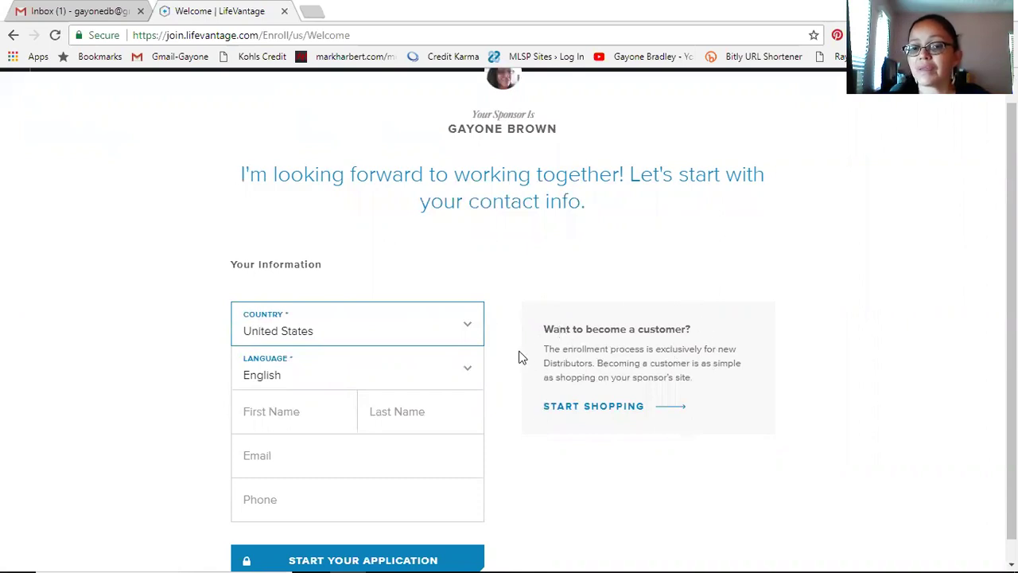
left_click(614, 410)
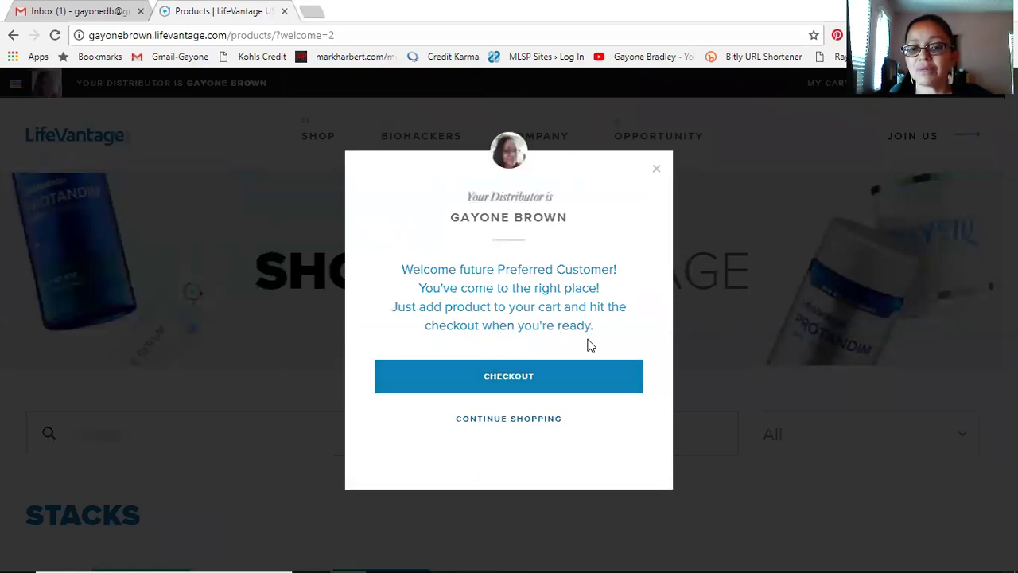
Close the Preferred Customer welcome pop-up with CONTINUE SHOPPING
left_click(530, 420)
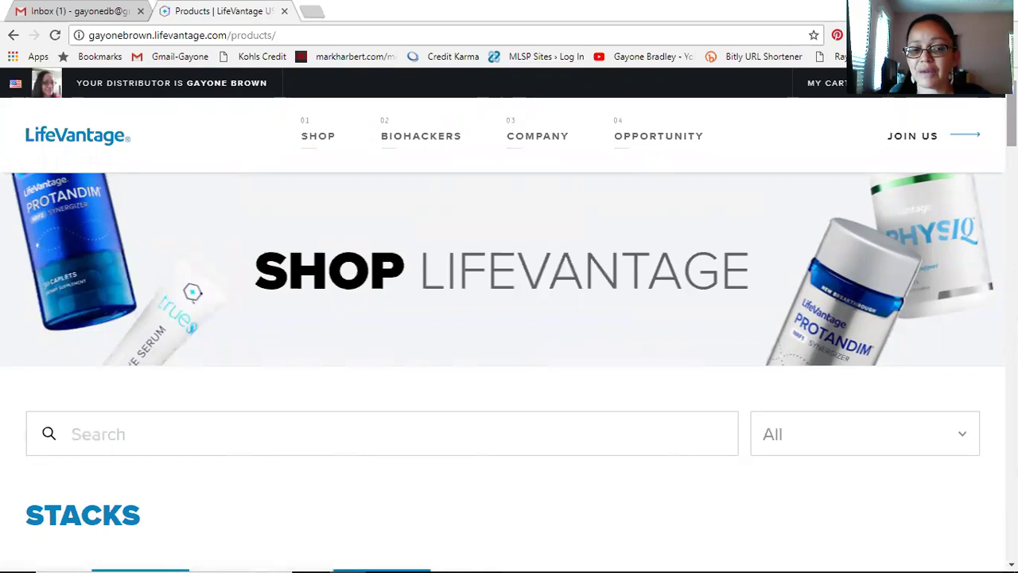
Browse the Protandim, Omega+ and AXIO cards, with AXIO Regular and Decaf at $50.99 monthly
scroll(509, 318, "down", 5)
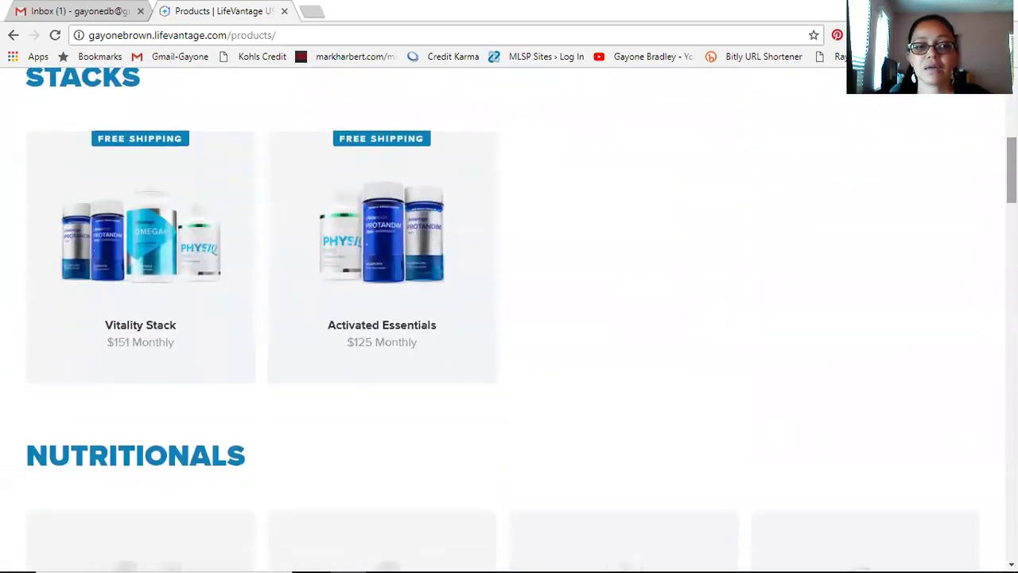
mouse_move(227, 275)
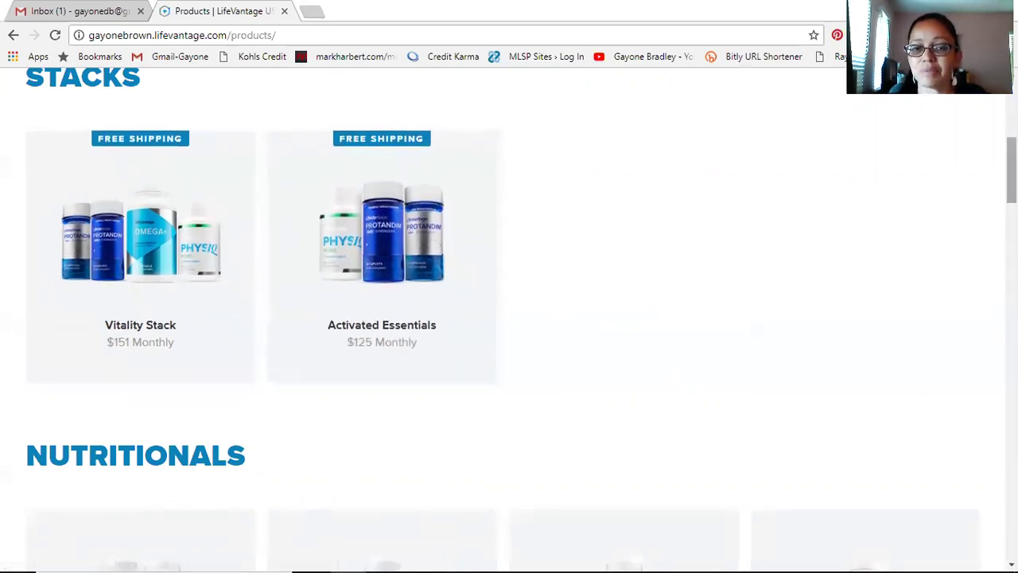
scroll(521, 319, "down", 2)
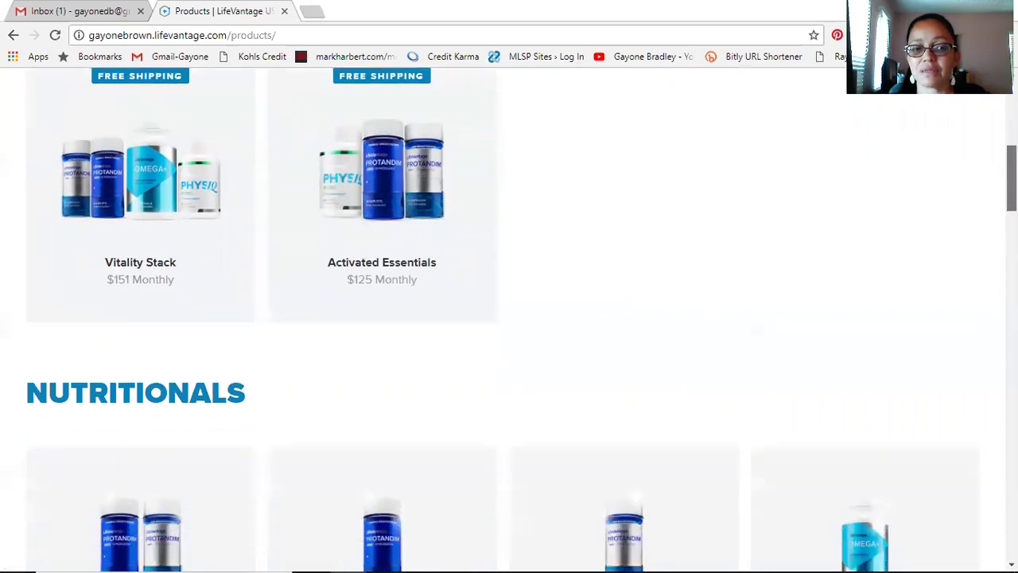
scroll(521, 318, "down", 2)
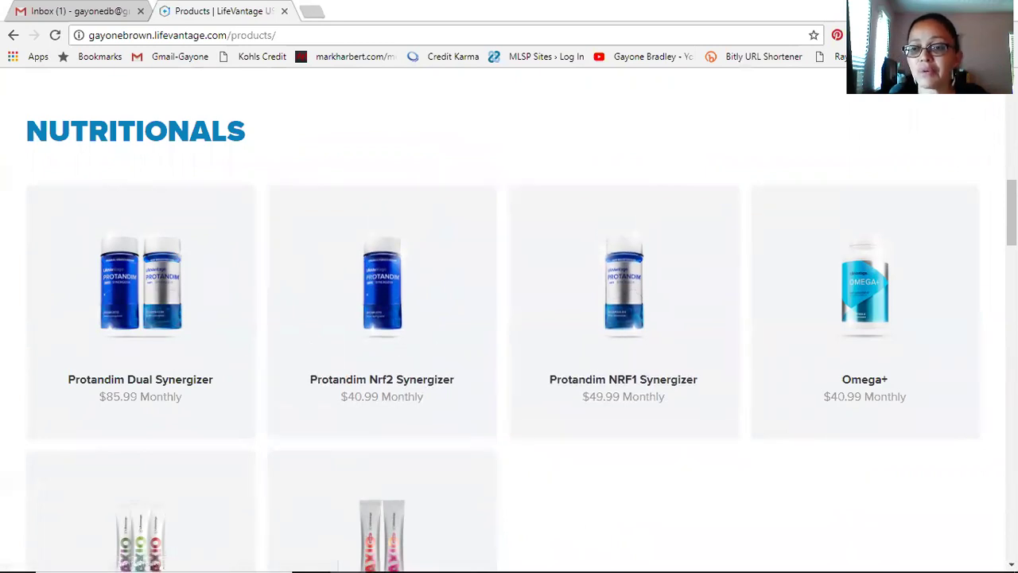
scroll(1010, 215, "down", 1)
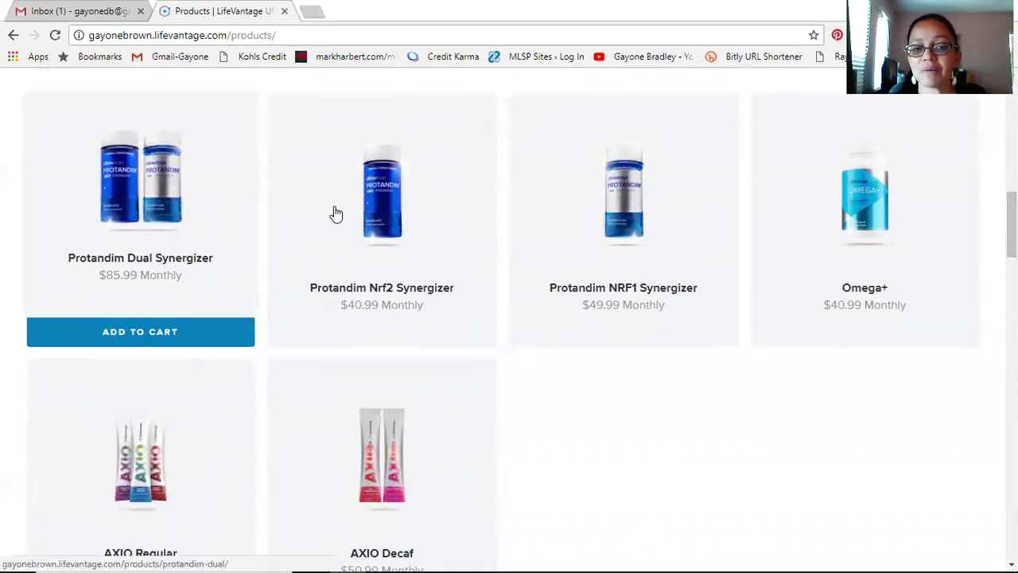
mouse_move(187, 278)
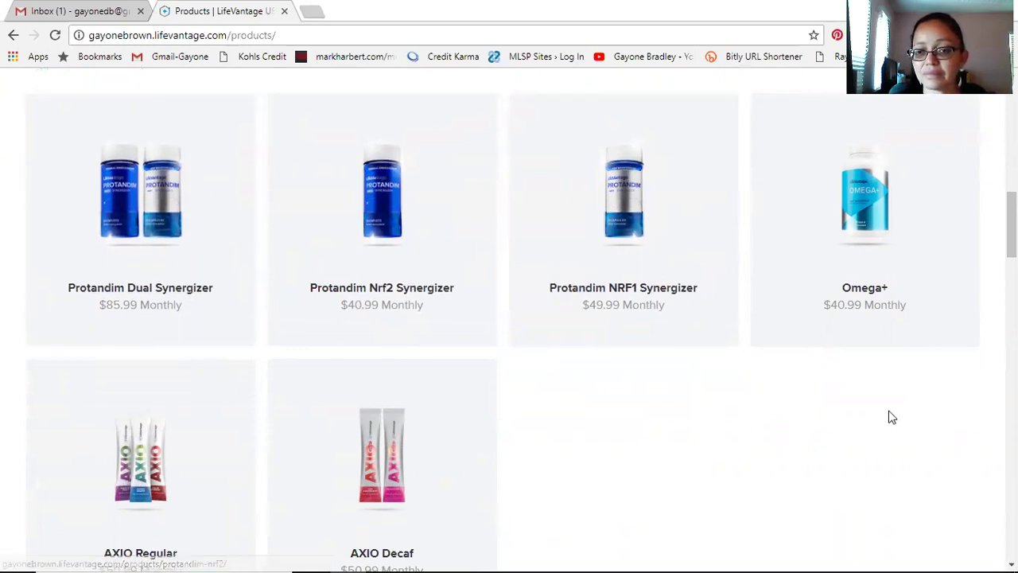
mouse_move(887, 295)
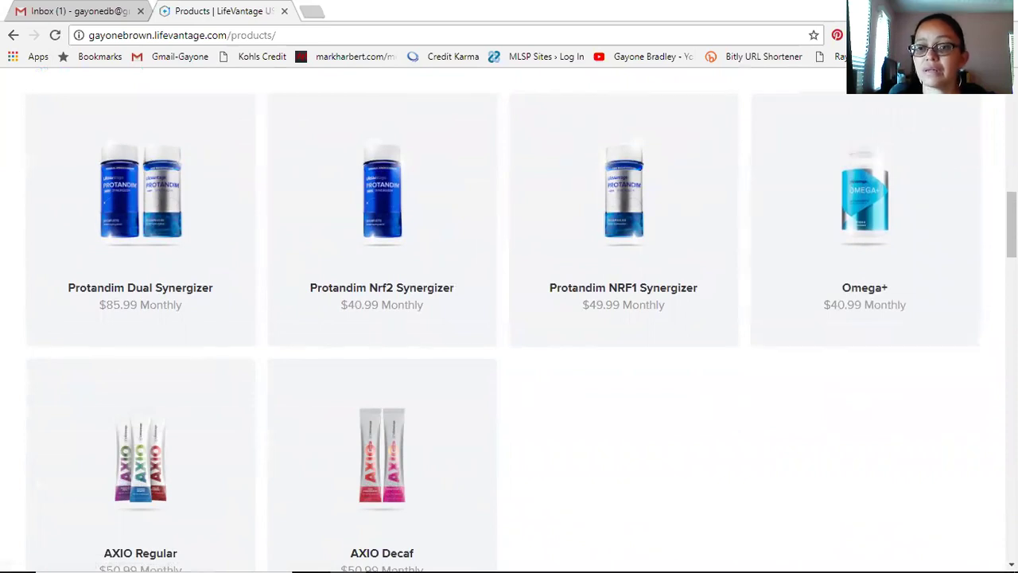
mouse_move(881, 221)
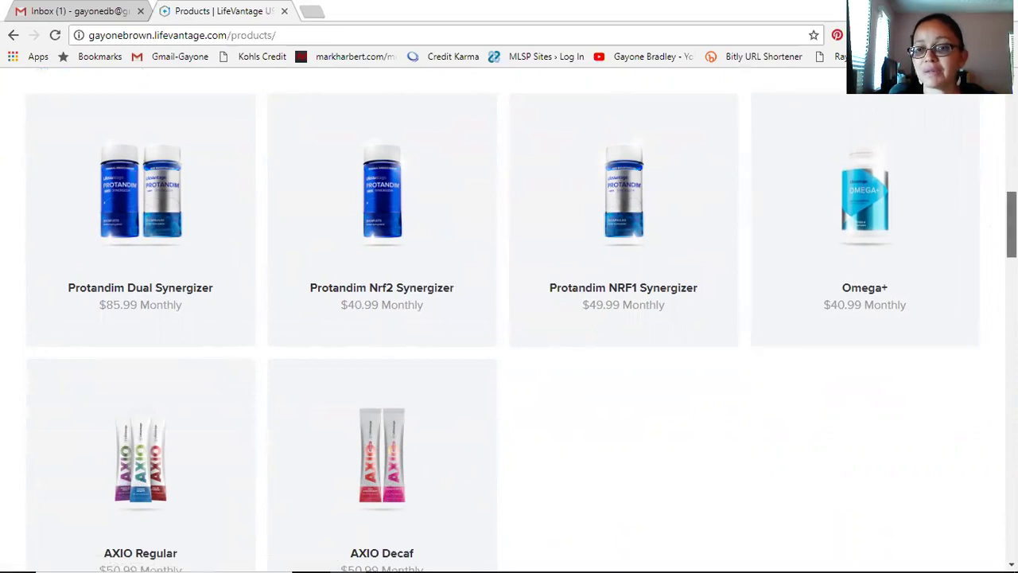
scroll(522, 327, "down", 1)
scroll(522, 333, "down", 3)
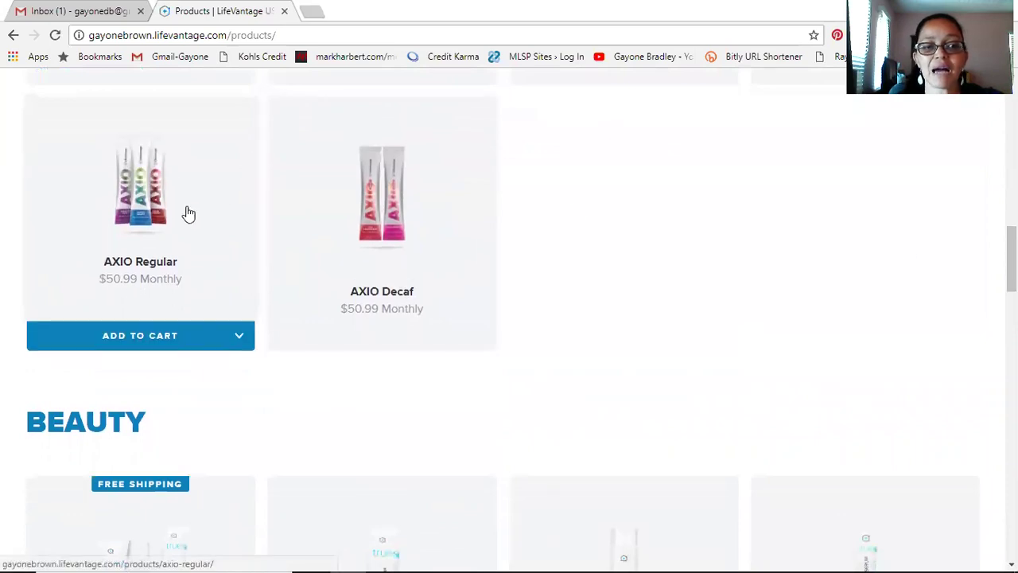
mouse_move(390, 208)
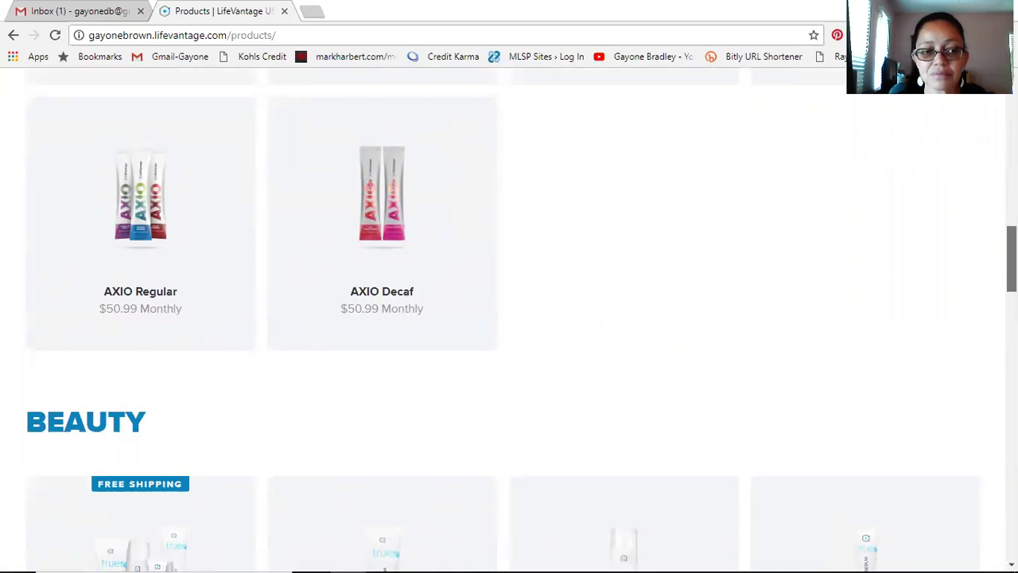
Browse the TrueScience Beauty line, from Beauty System $140.99 to Micro Lift Serum $50.99
scroll(509, 318, "down", 4)
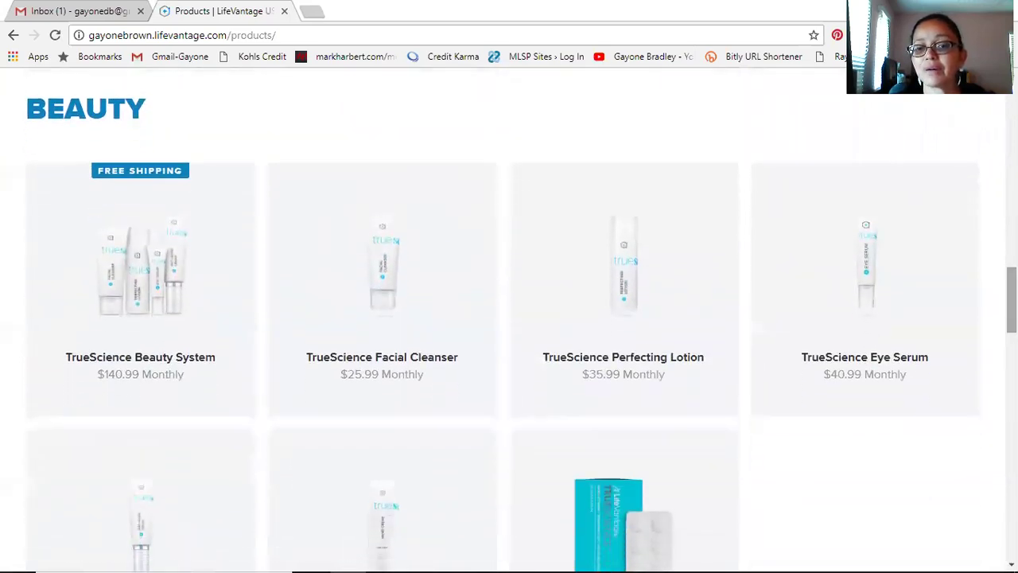
mouse_move(116, 329)
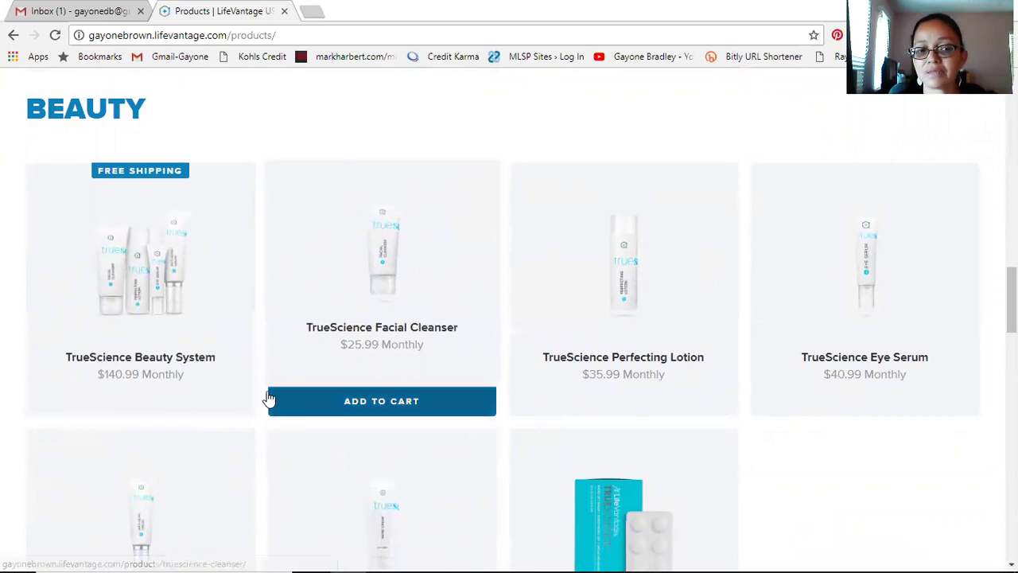
mouse_move(151, 281)
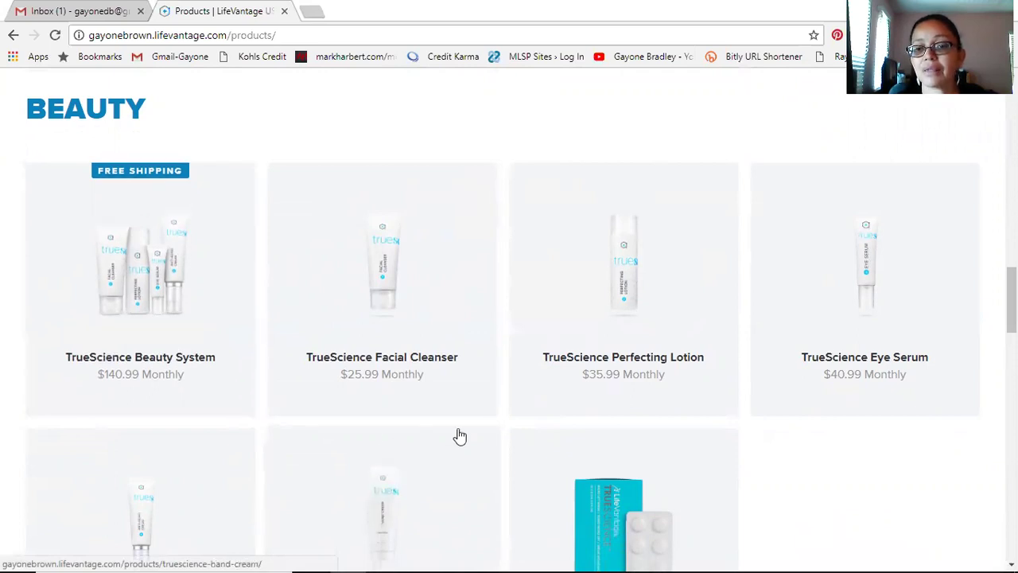
mouse_move(921, 325)
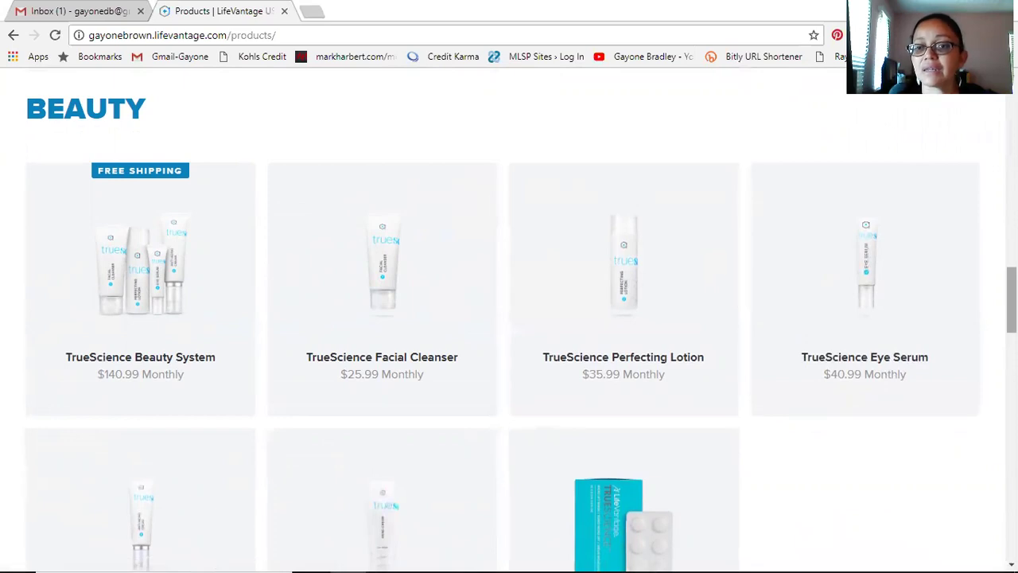
scroll(509, 318, "down", 2)
scroll(510, 318, "up", 2)
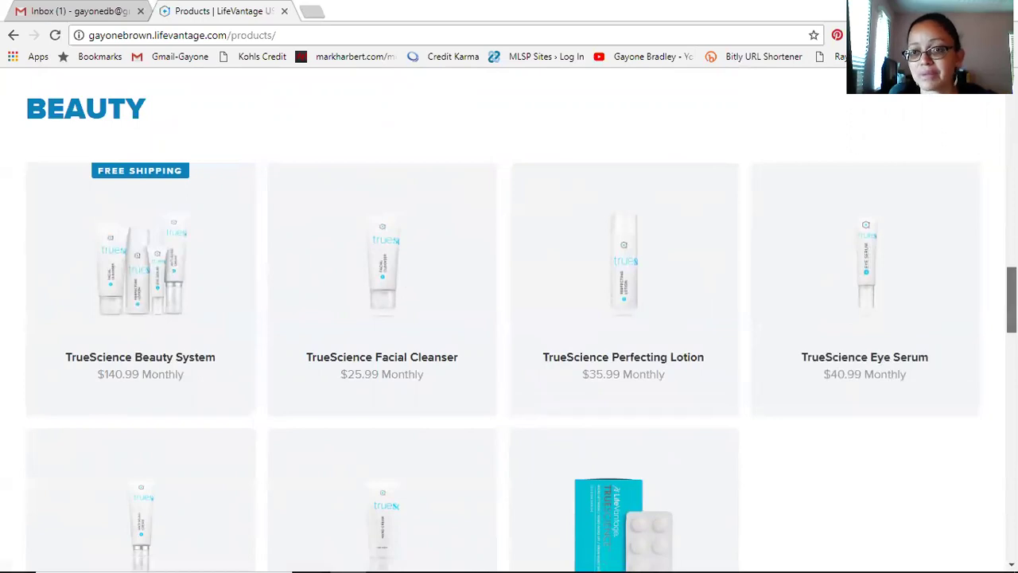
scroll(1012, 302, "down", 1)
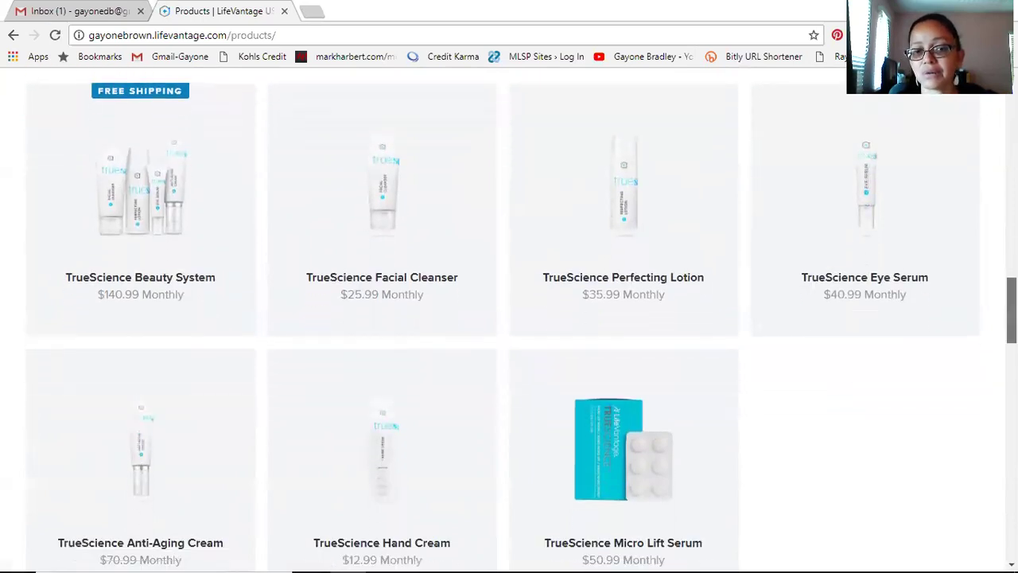
scroll(898, 313, "down", 1)
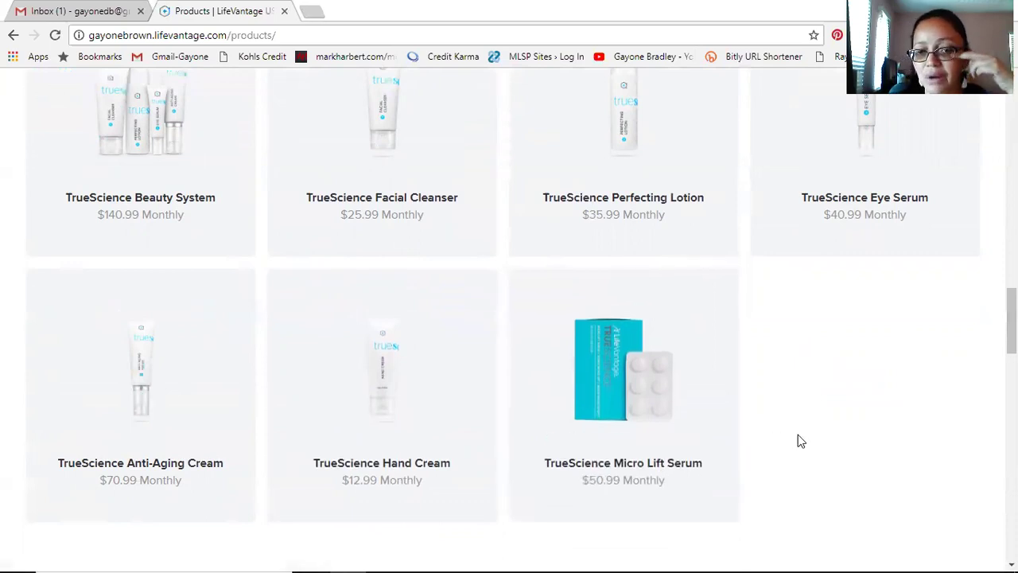
mouse_move(647, 416)
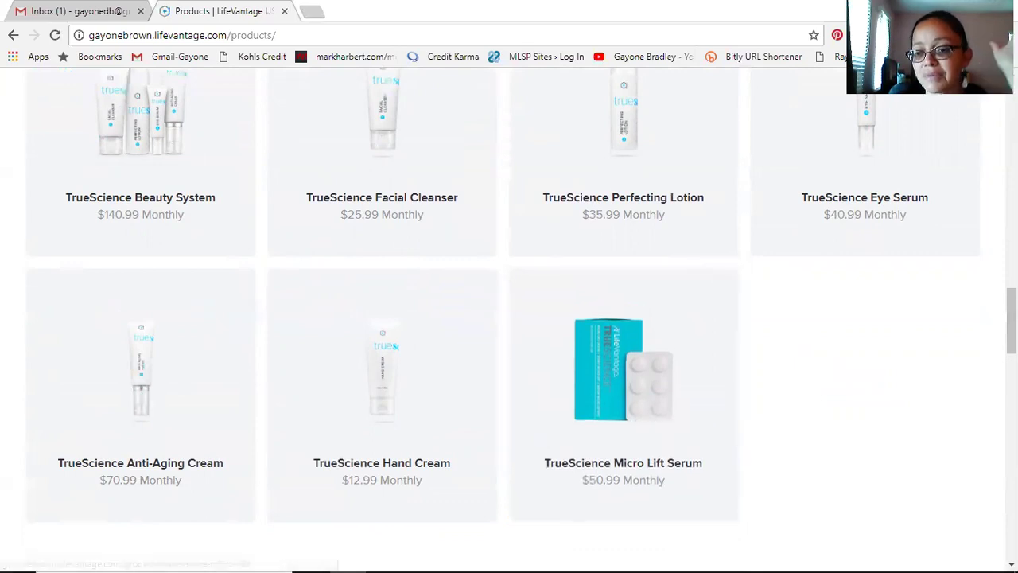
scroll(509, 318, "down", 5)
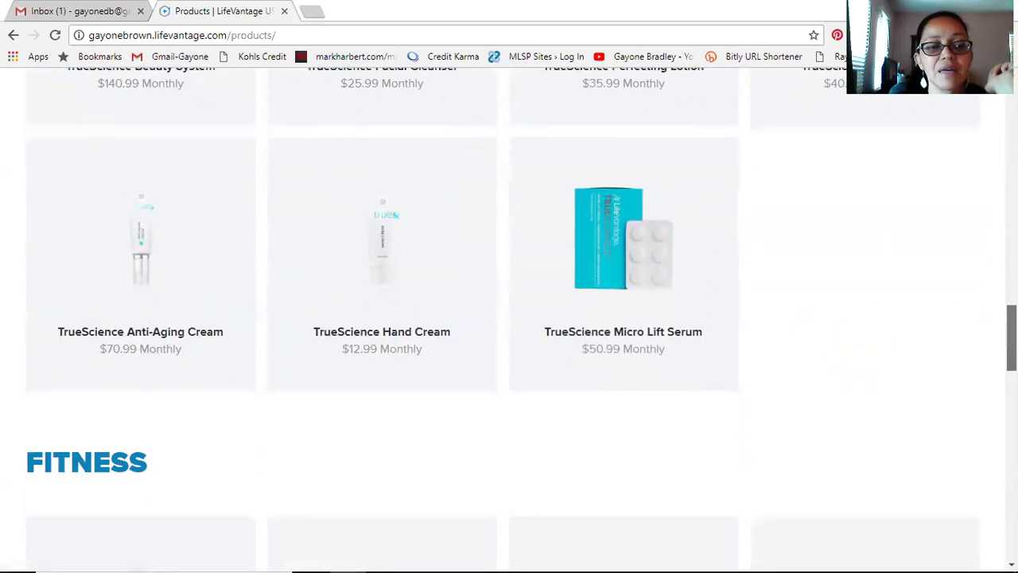
scroll(509, 318, "down", 1)
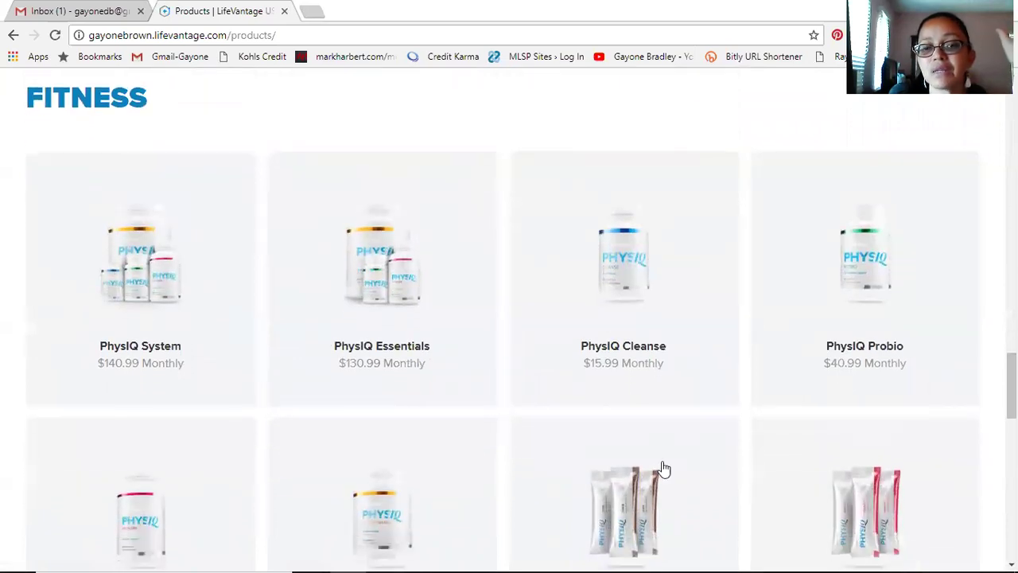
mouse_move(172, 336)
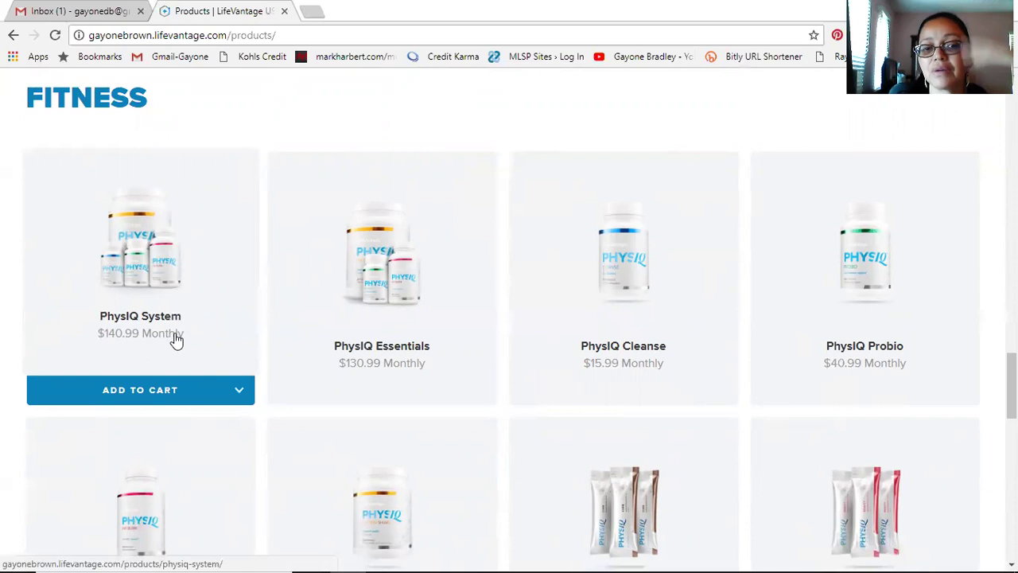
mouse_move(322, 305)
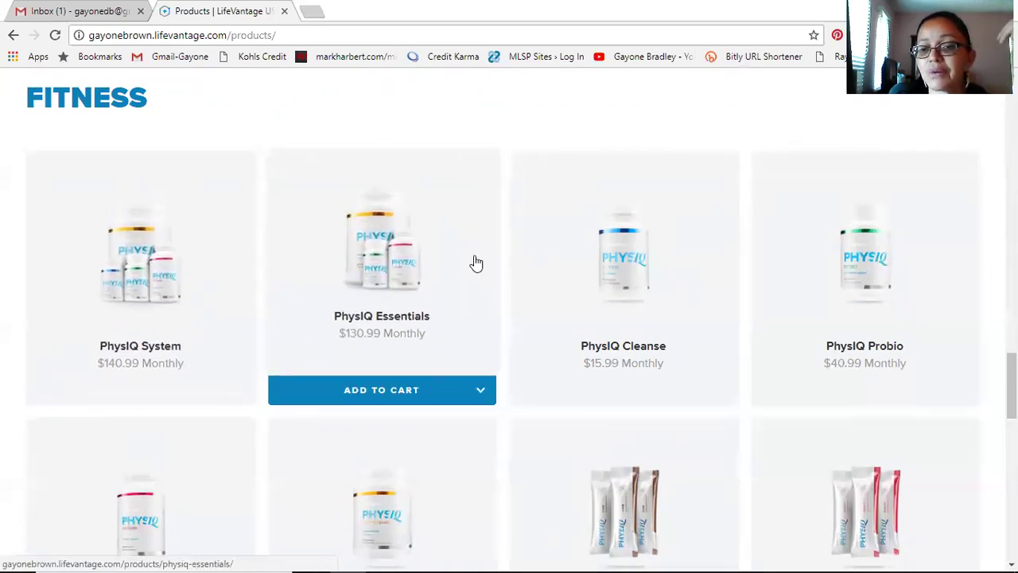
mouse_move(636, 265)
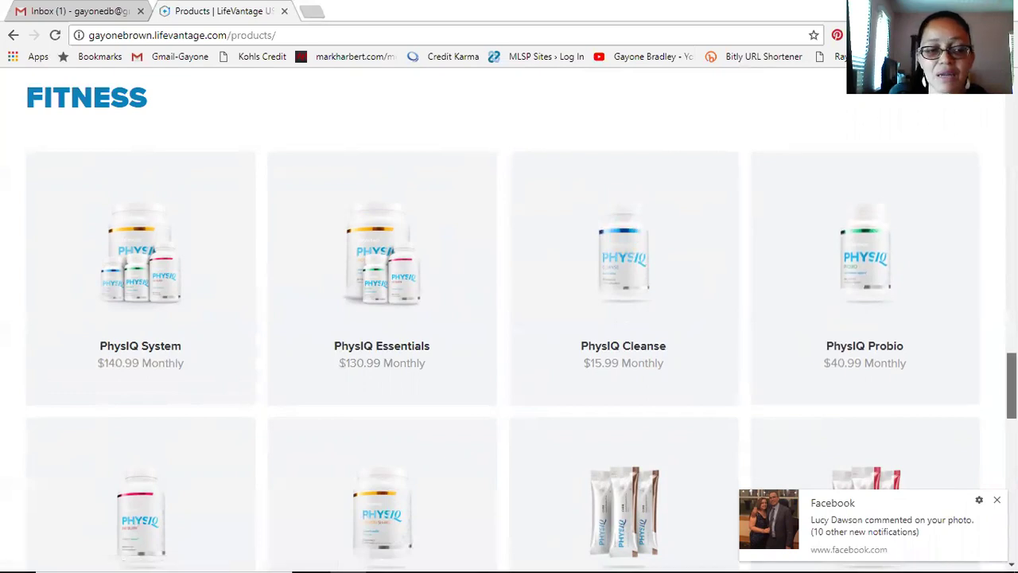
scroll(371, 502, "down", 3)
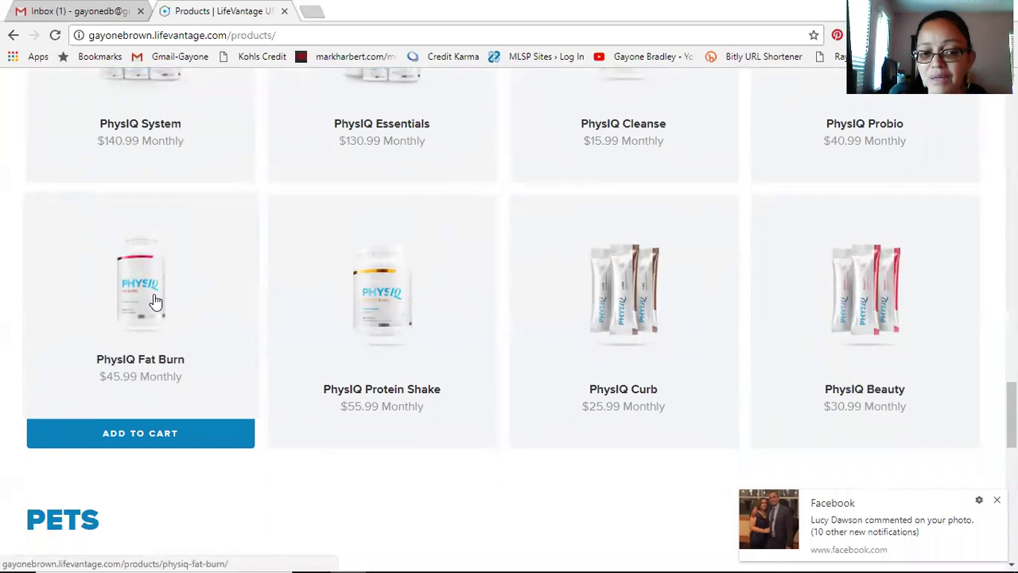
mouse_move(393, 303)
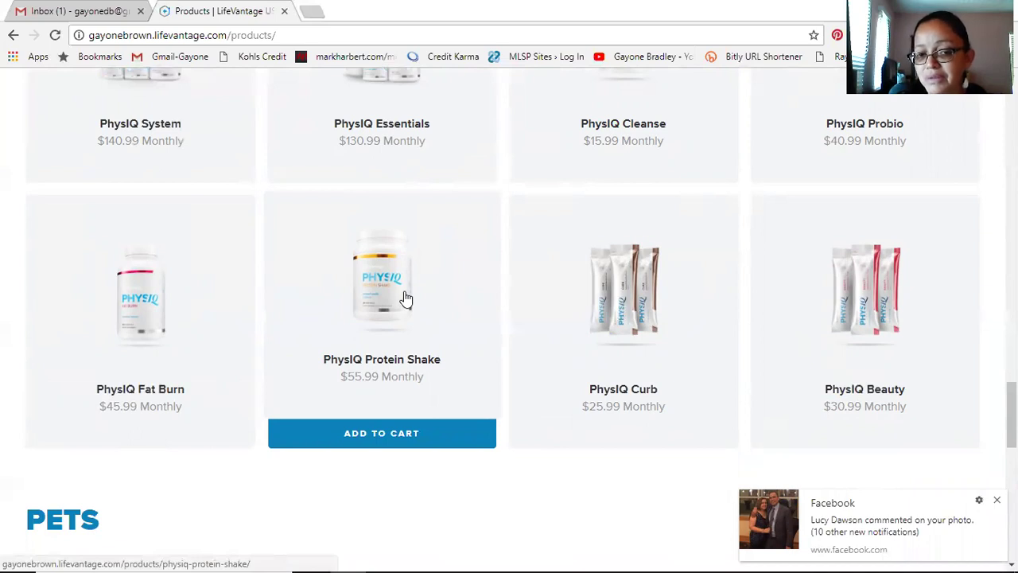
mouse_move(643, 360)
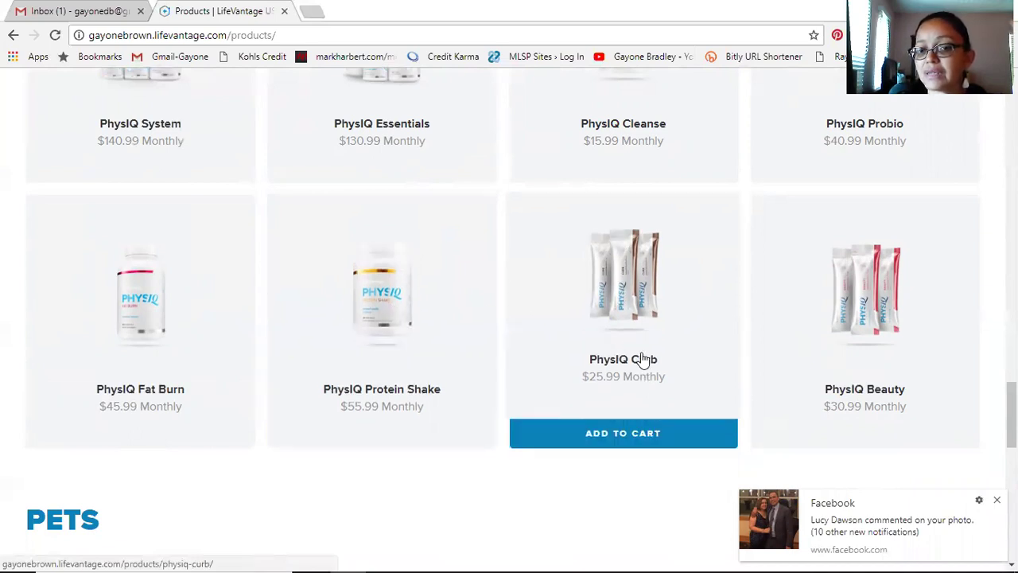
mouse_move(836, 377)
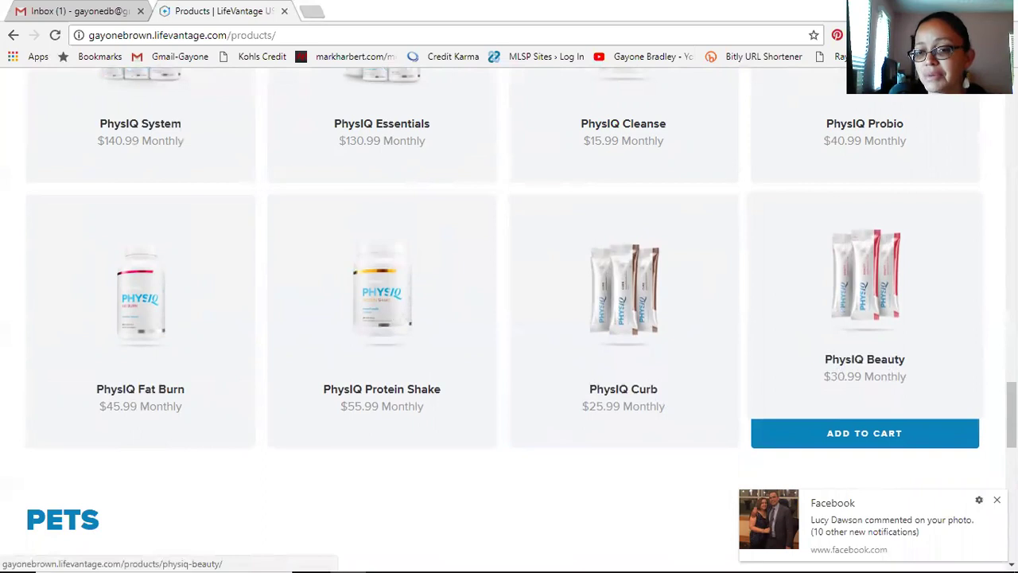
scroll(509, 318, "down", 2)
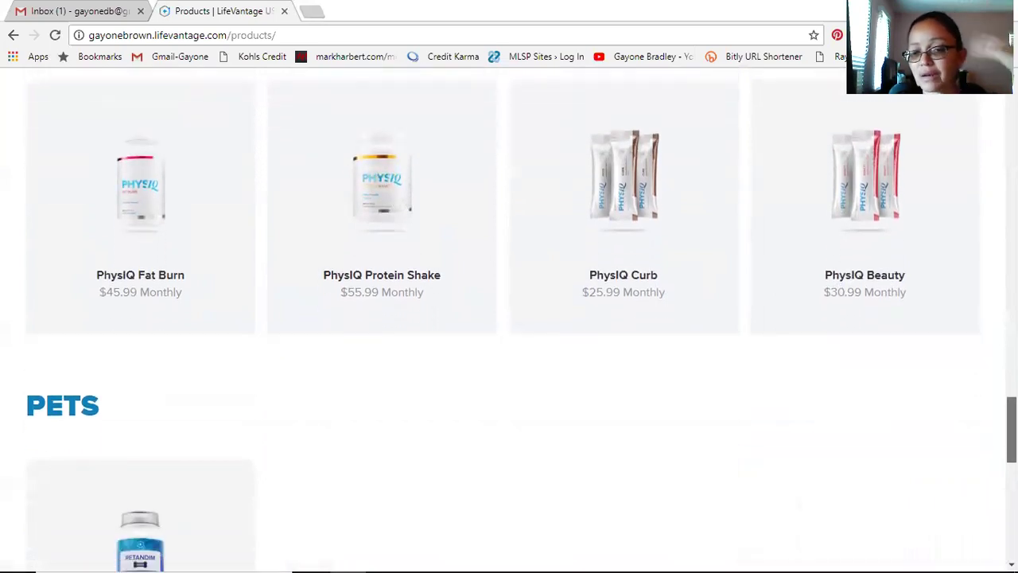
scroll(510, 318, "down", 3)
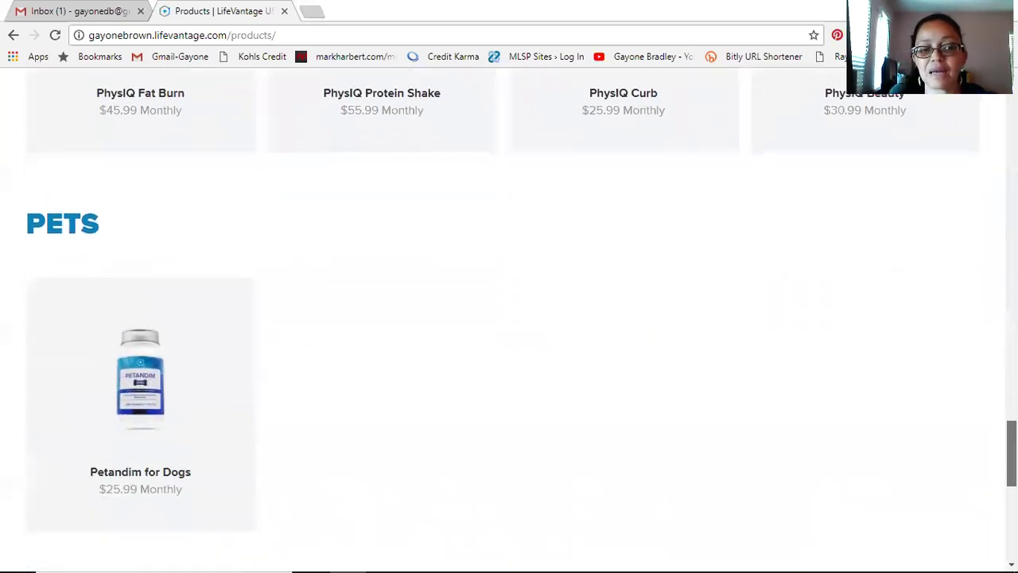
scroll(509, 318, "up", 1)
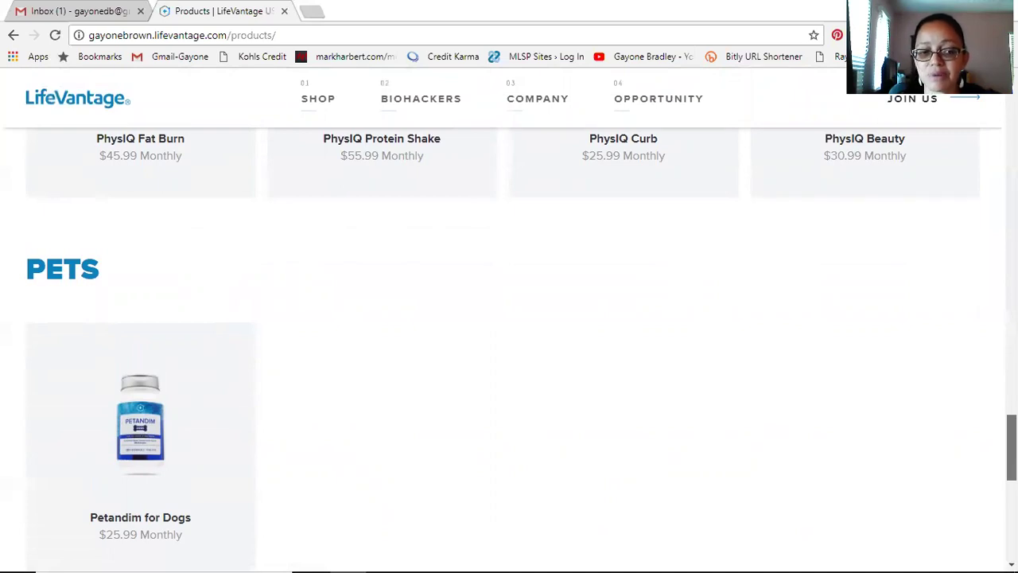
scroll(510, 318, "up", 6)
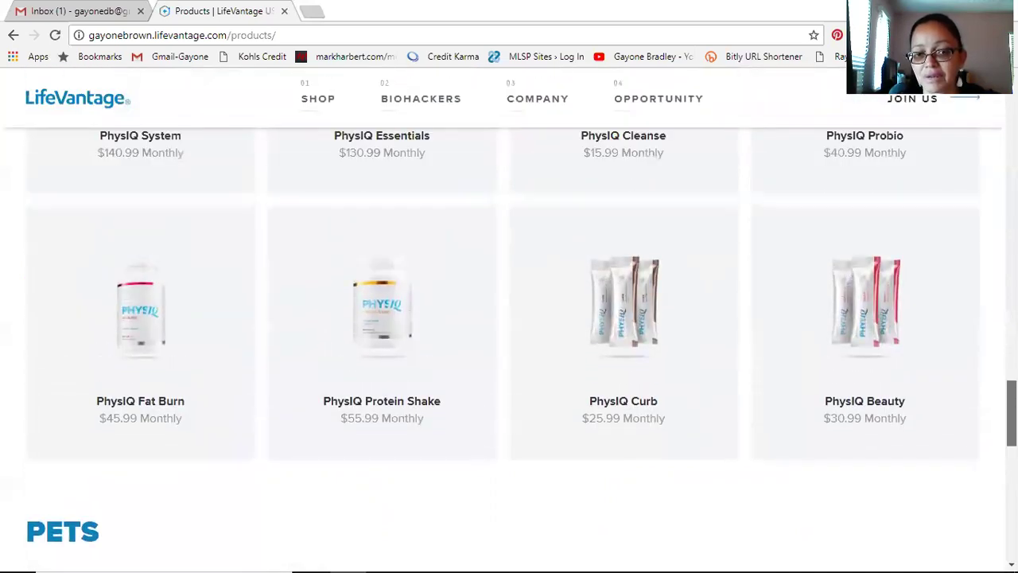
scroll(509, 318, "up", 15)
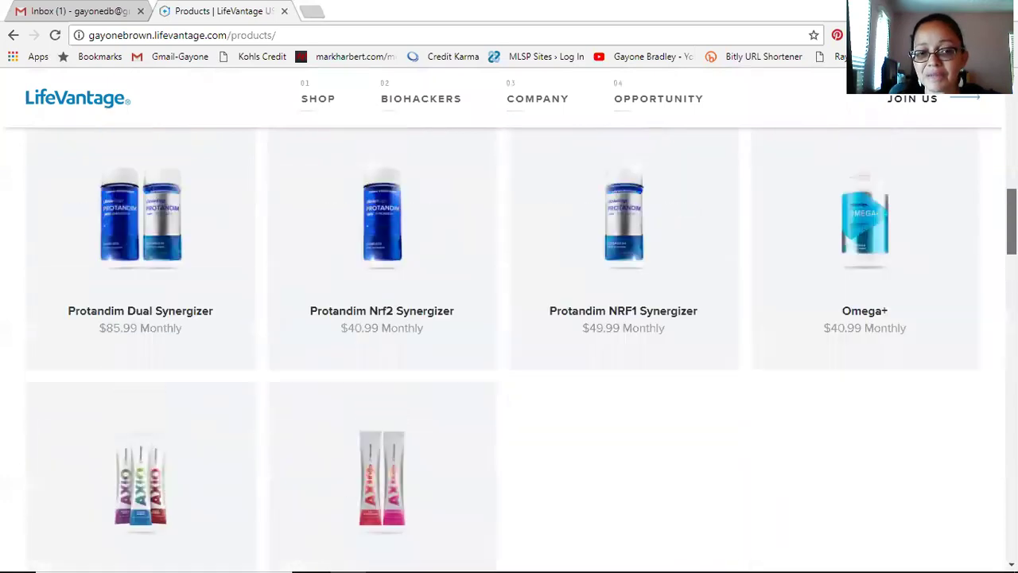
scroll(509, 318, "up", 2)
scroll(509, 318, "down", 4)
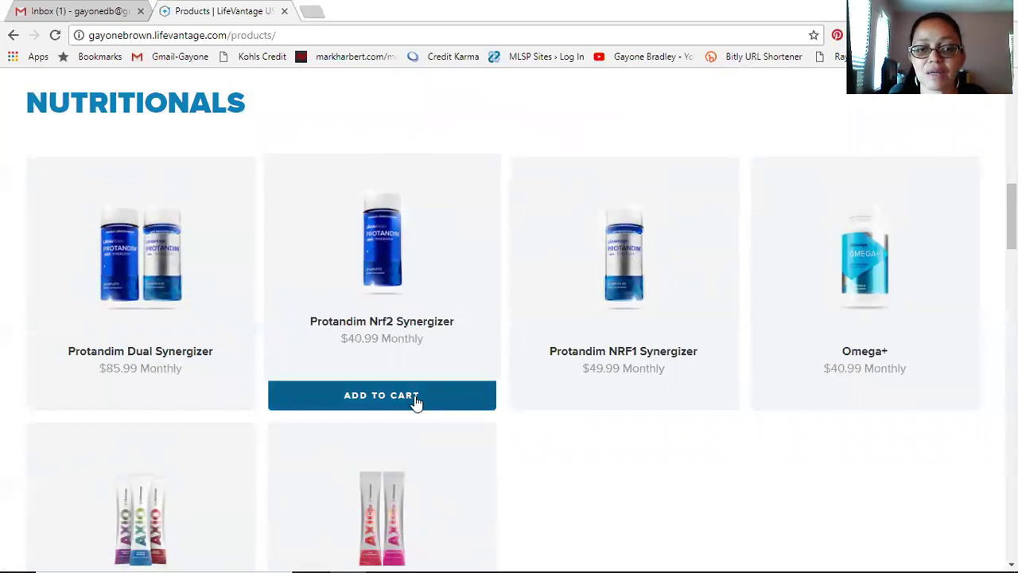
Add one Protandim Nrf2 Synergizer ($40.99 monthly) to the cart and proceed to checkout
left_click(381, 396)
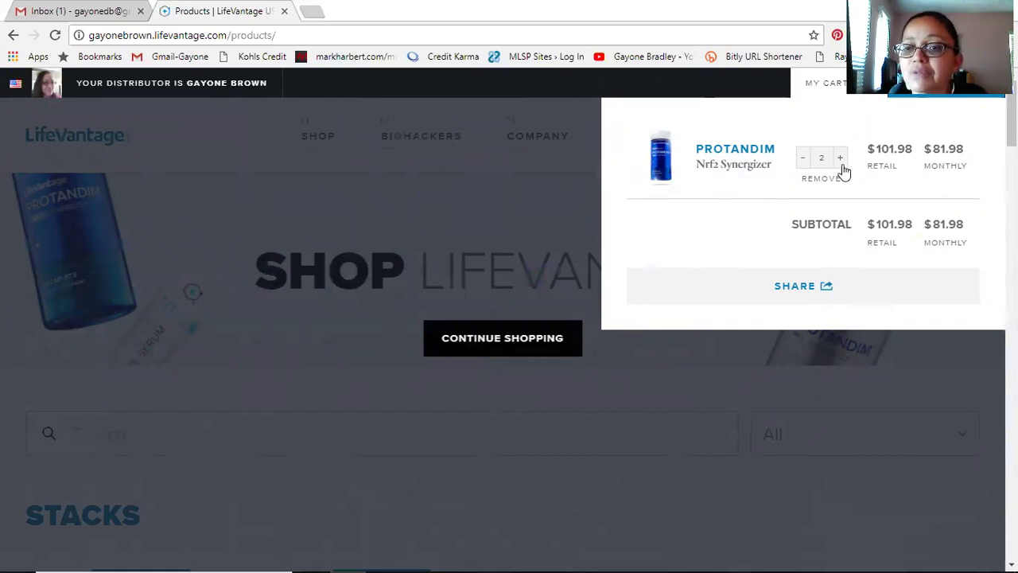
left_click(802, 158)
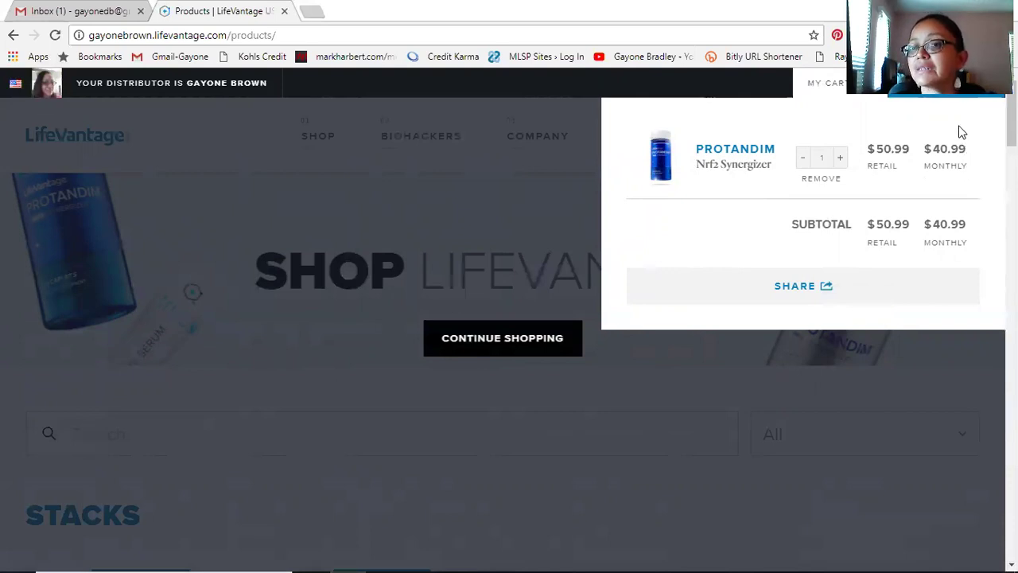
left_click(863, 83)
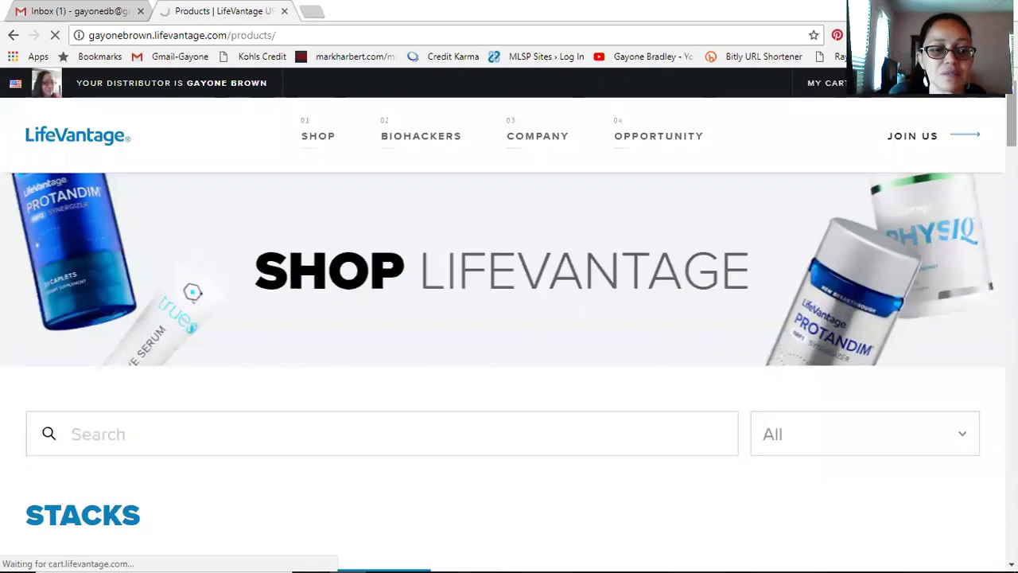
Close the Facebook popup, try Retail pricing, then return to Monthly for a $52.77 total
scroll(509, 318, "down", 5)
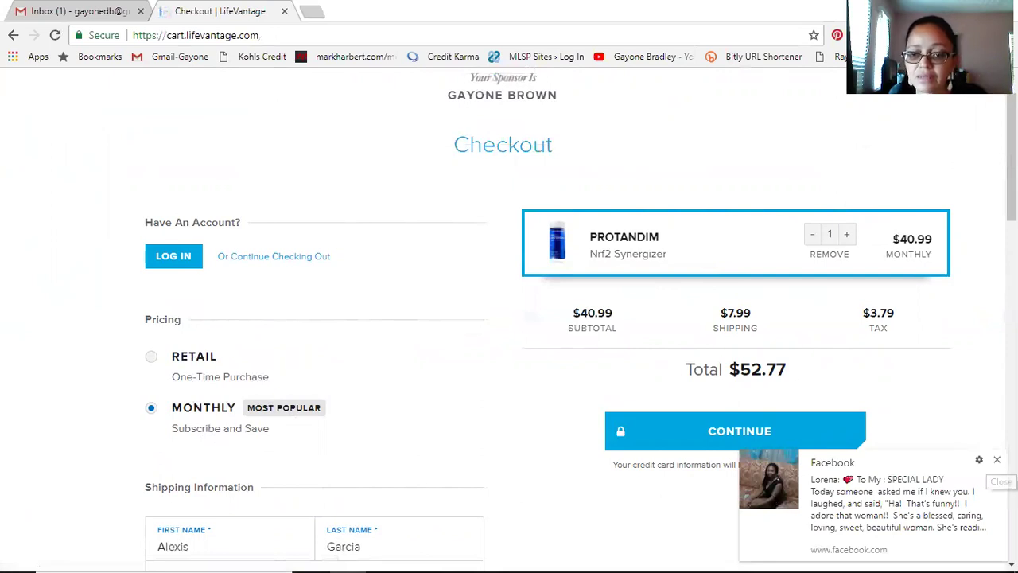
left_click(997, 459)
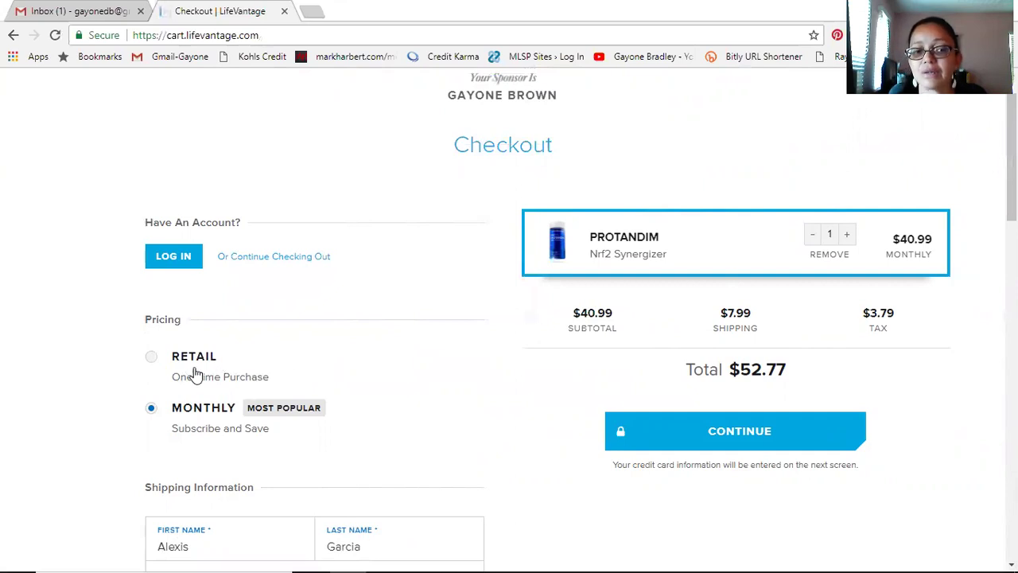
left_click(151, 357)
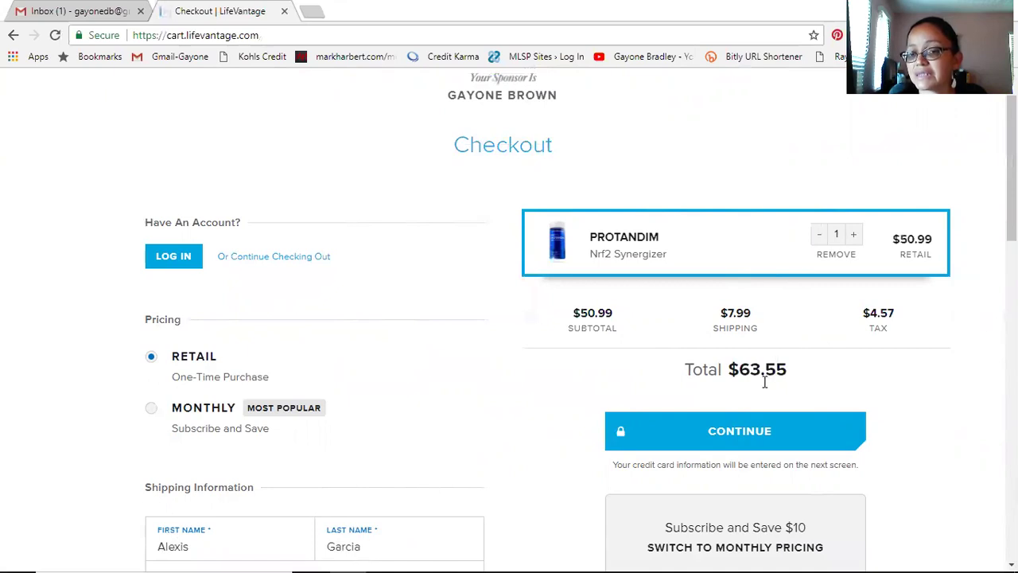
left_click(149, 413)
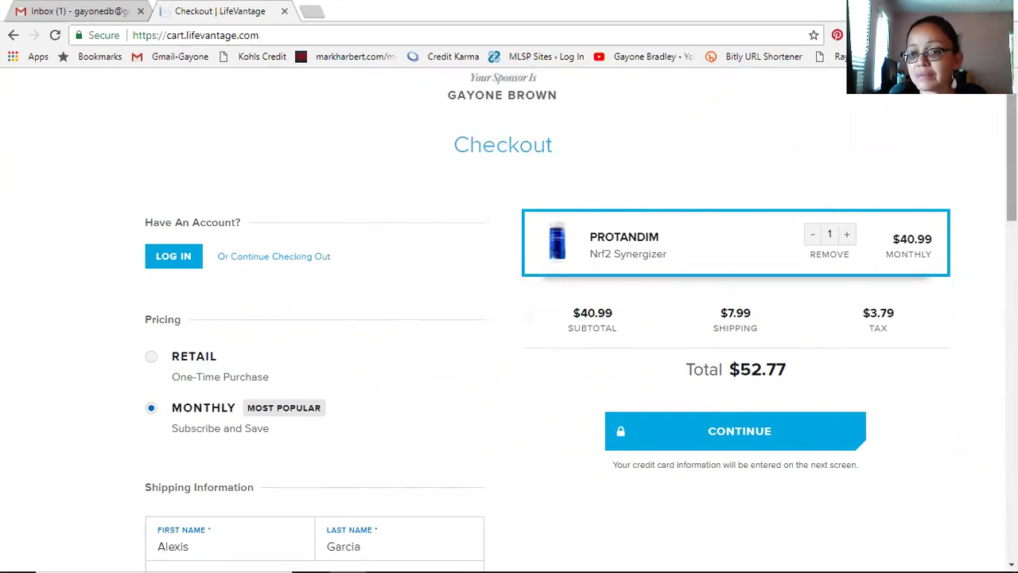
scroll(1012, 159, "down", 1)
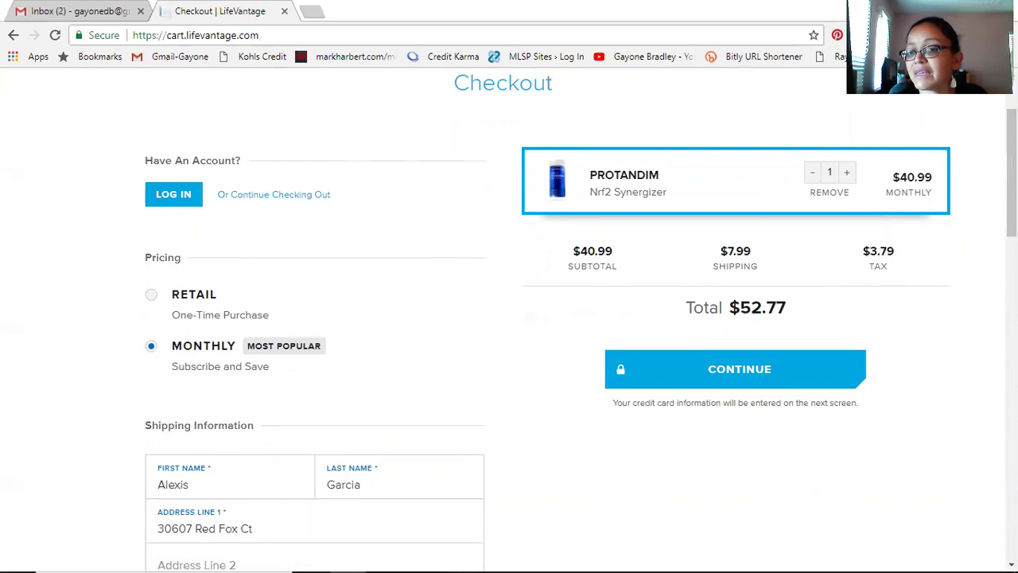
left_click_drag(1011, 175, 1011, 197)
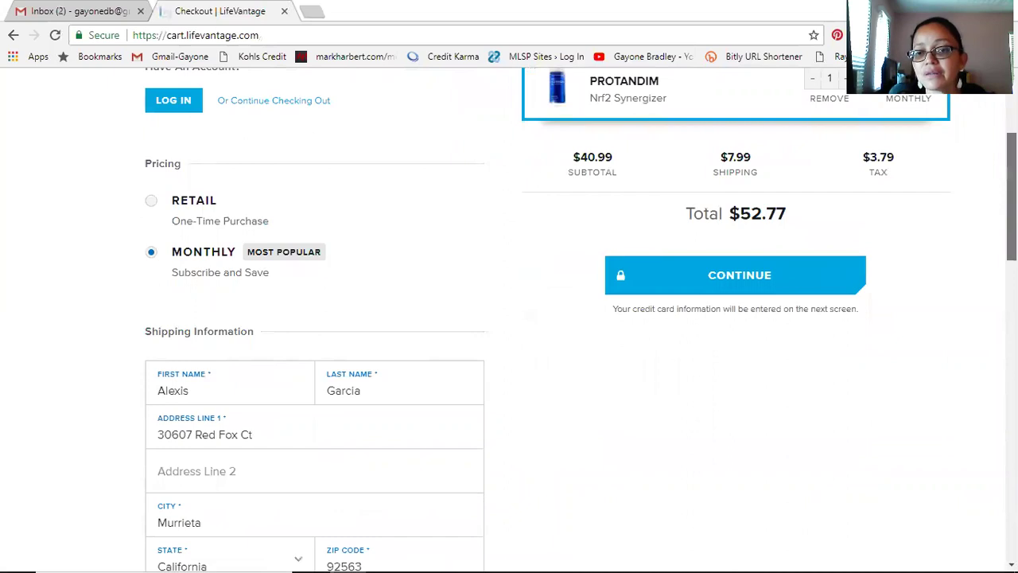
left_click_drag(1011, 196, 1012, 228)
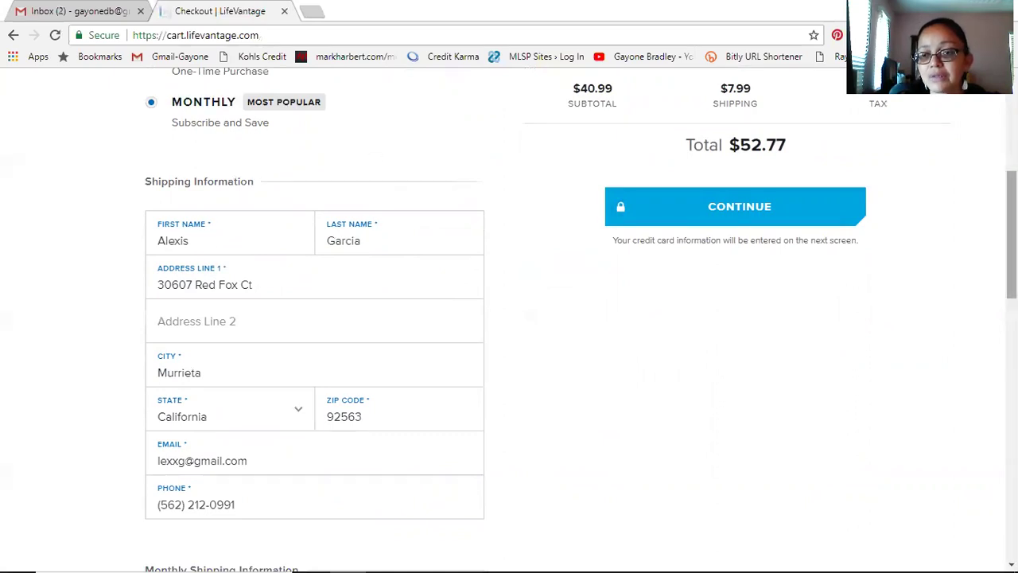
scroll(1011, 239, "up", 1)
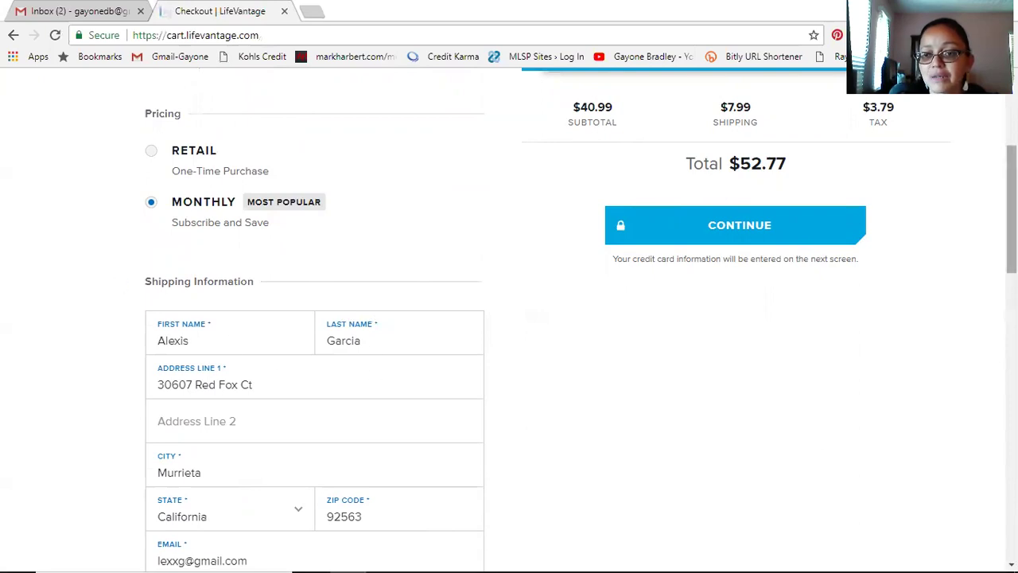
scroll(436, 263, "down", 2)
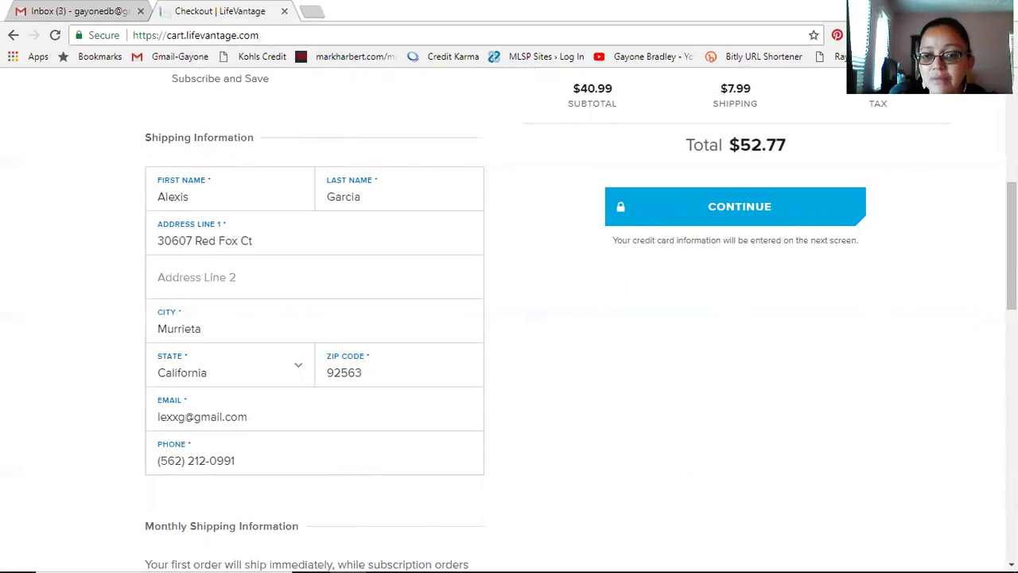
left_click_drag(1012, 246, 1012, 311)
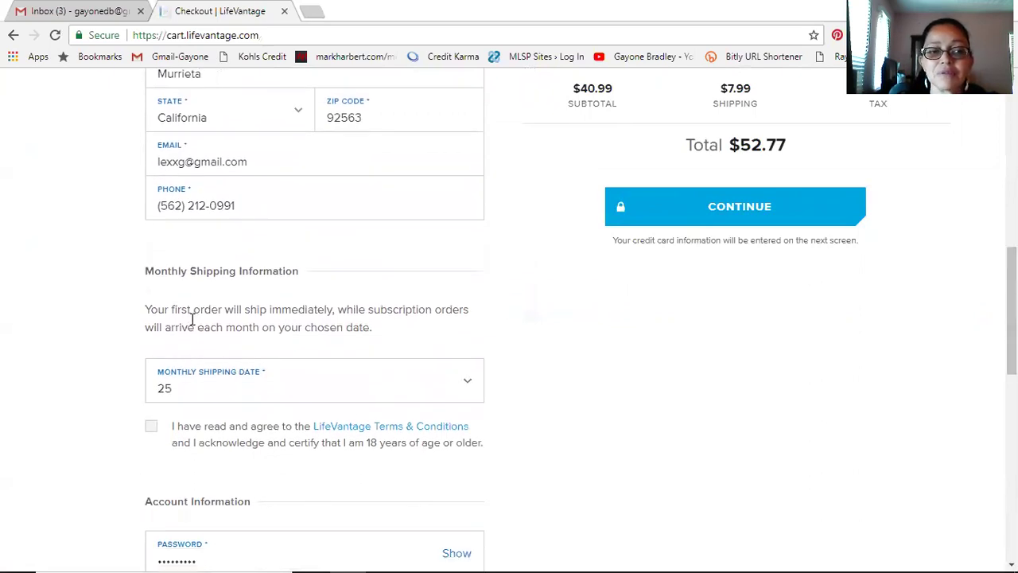
Keep the monthly shipping date at 25 and tick the Terms & Conditions checkbox
left_click(469, 386)
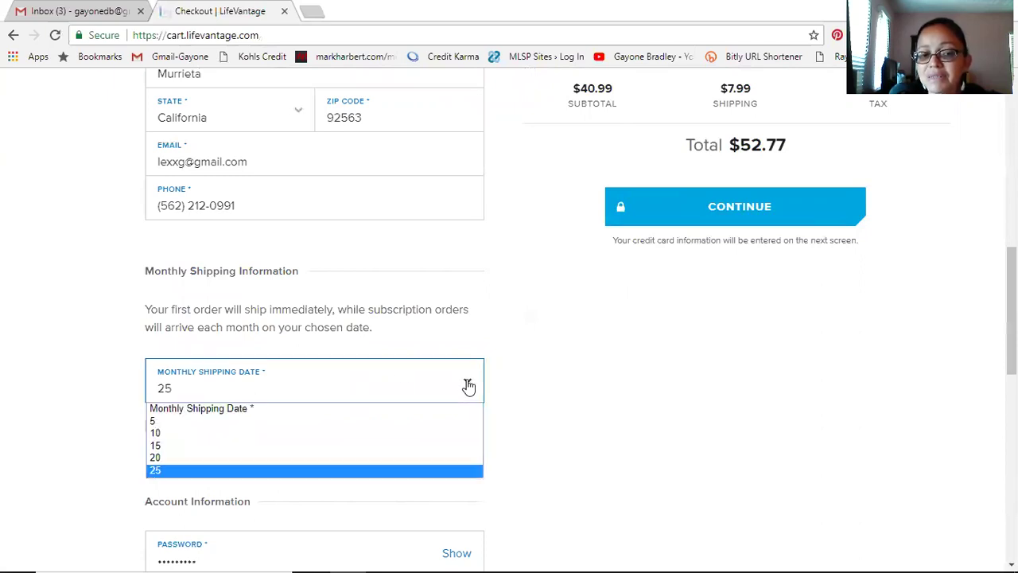
left_click(248, 471)
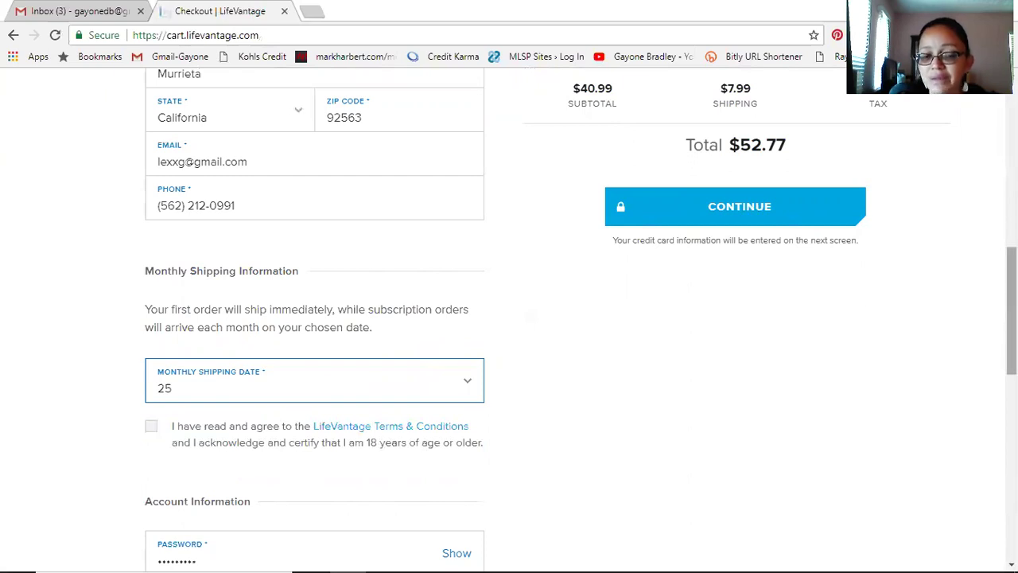
scroll(334, 344, "down", 2)
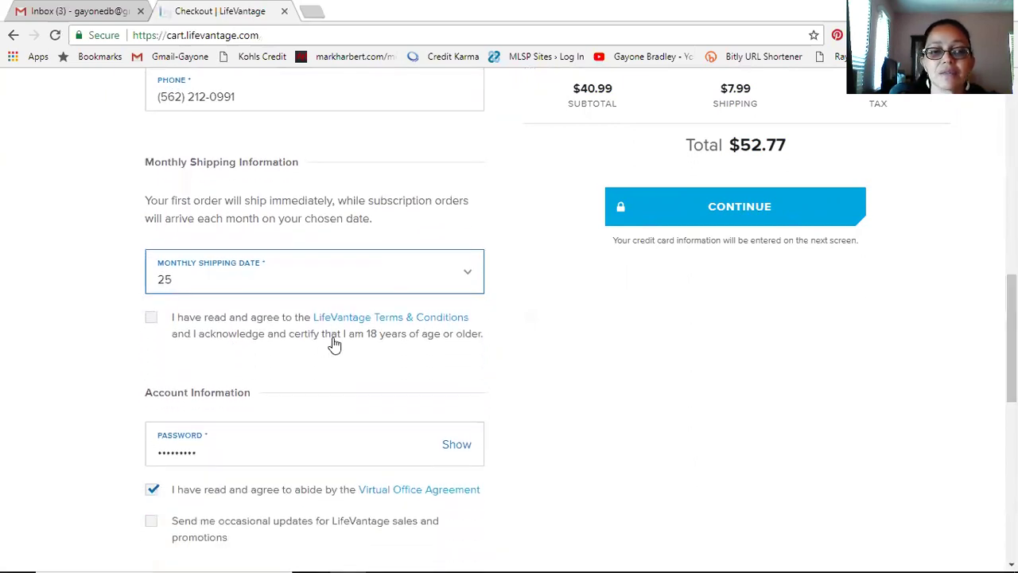
left_click(152, 319)
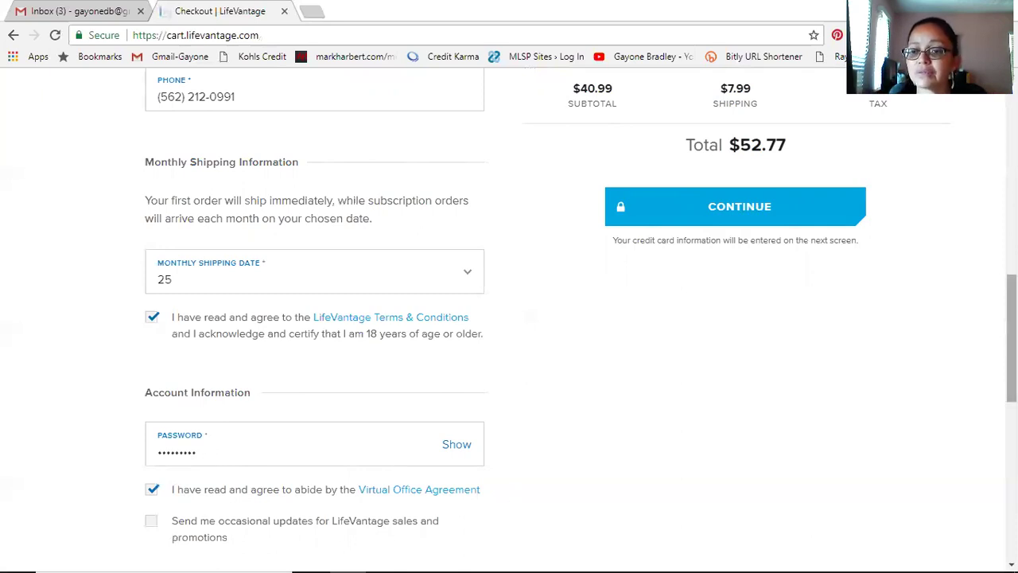
left_click_drag(1011, 334, 1011, 371)
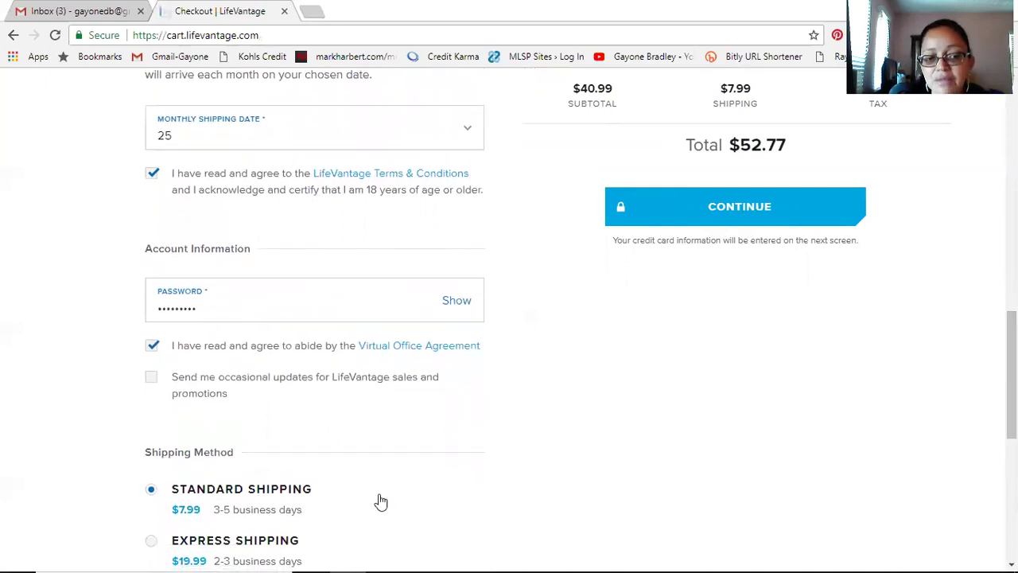
left_click_drag(1011, 371, 1011, 424)
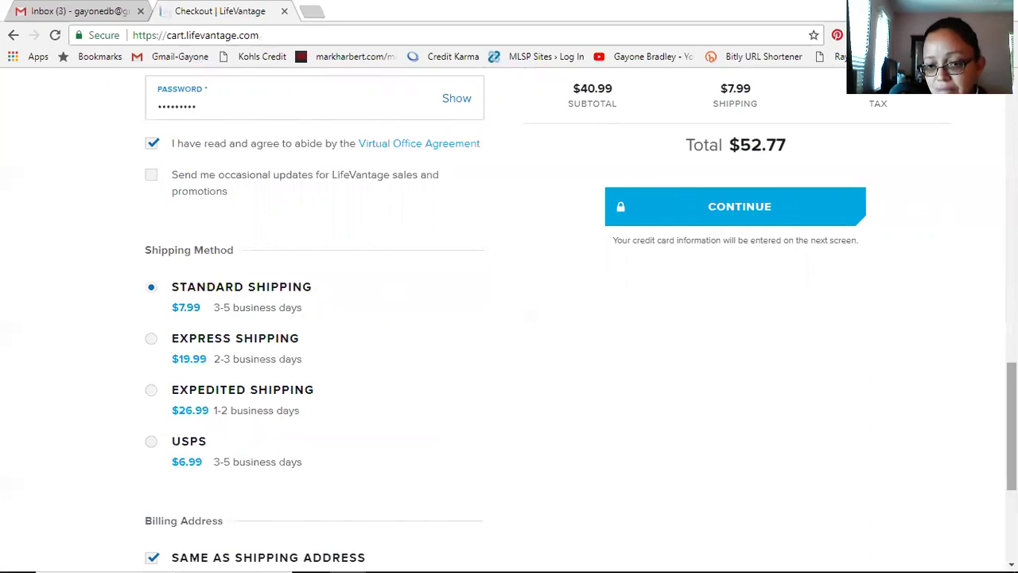
scroll(580, 316, "down", 3)
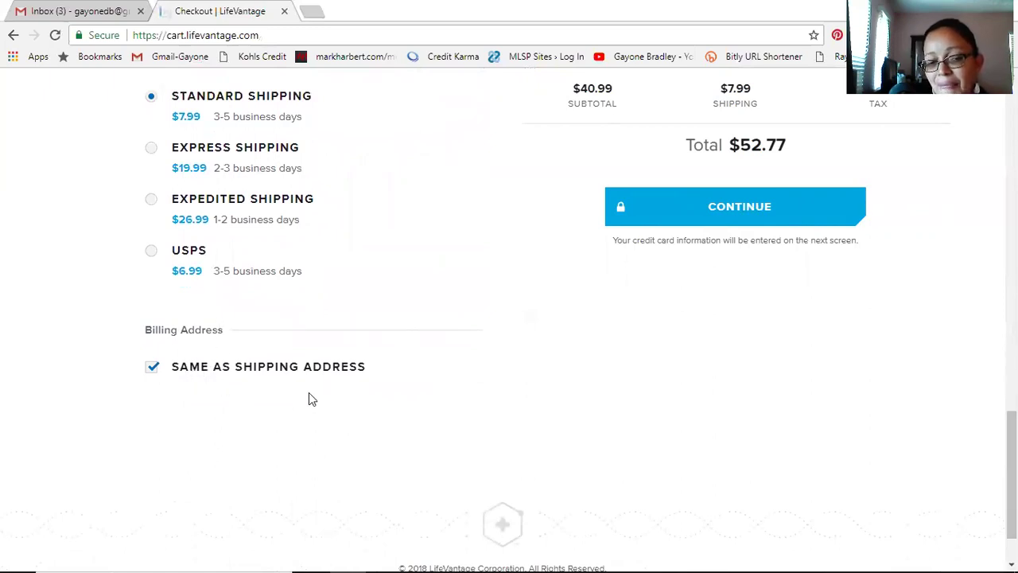
left_click(152, 367)
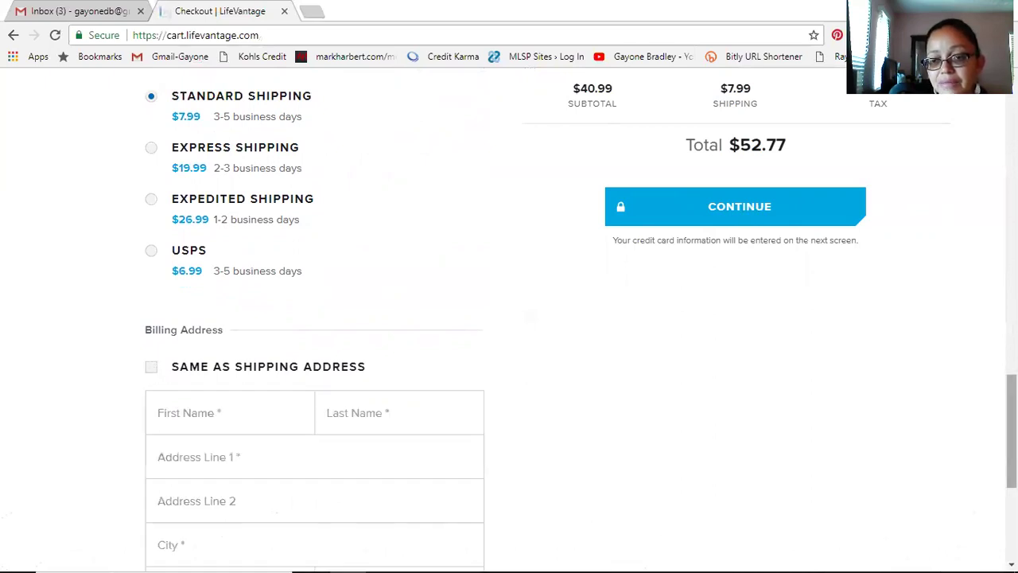
scroll(509, 318, "down", 3)
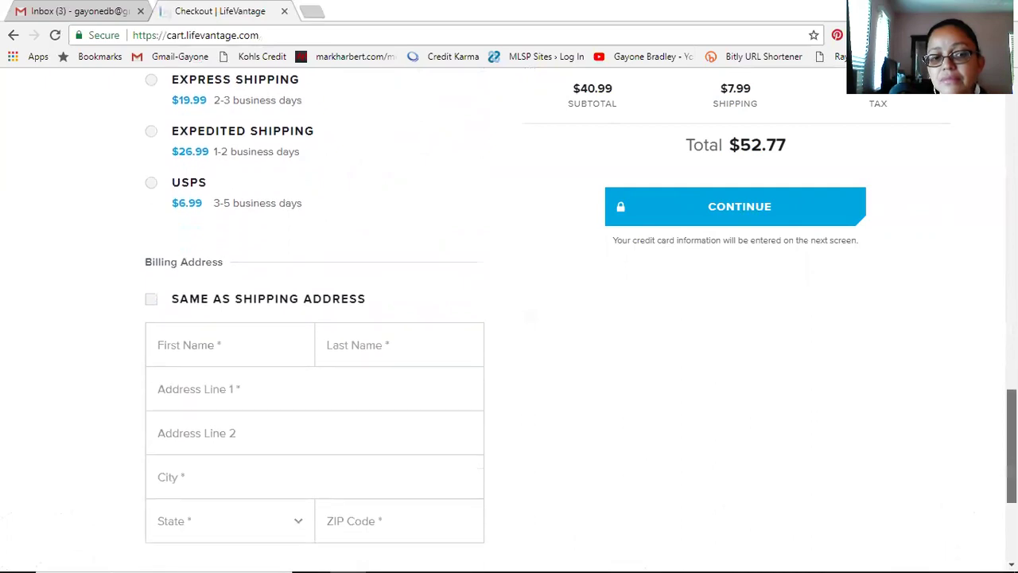
scroll(510, 318, "down", 2)
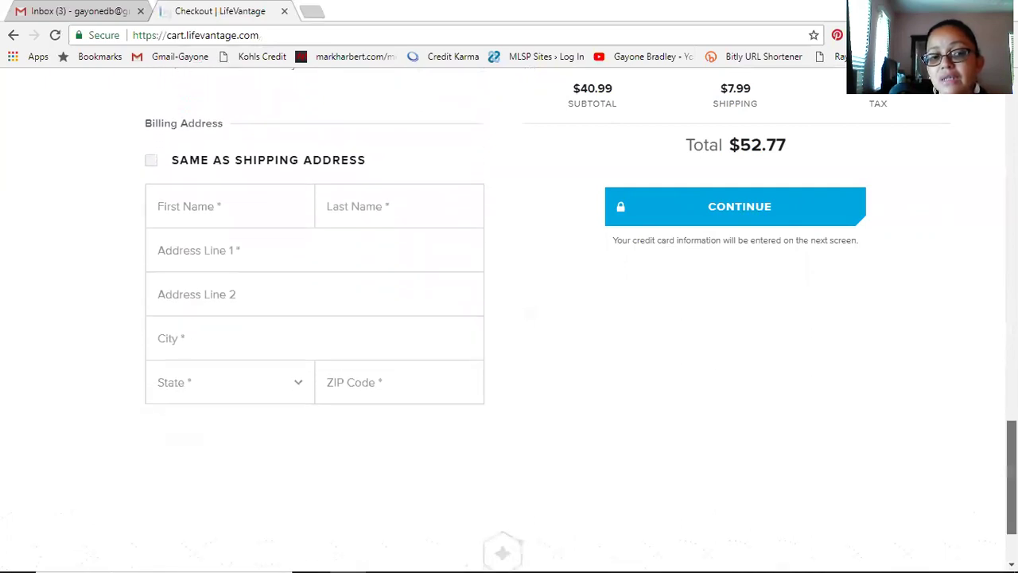
scroll(314, 318, "up", 2)
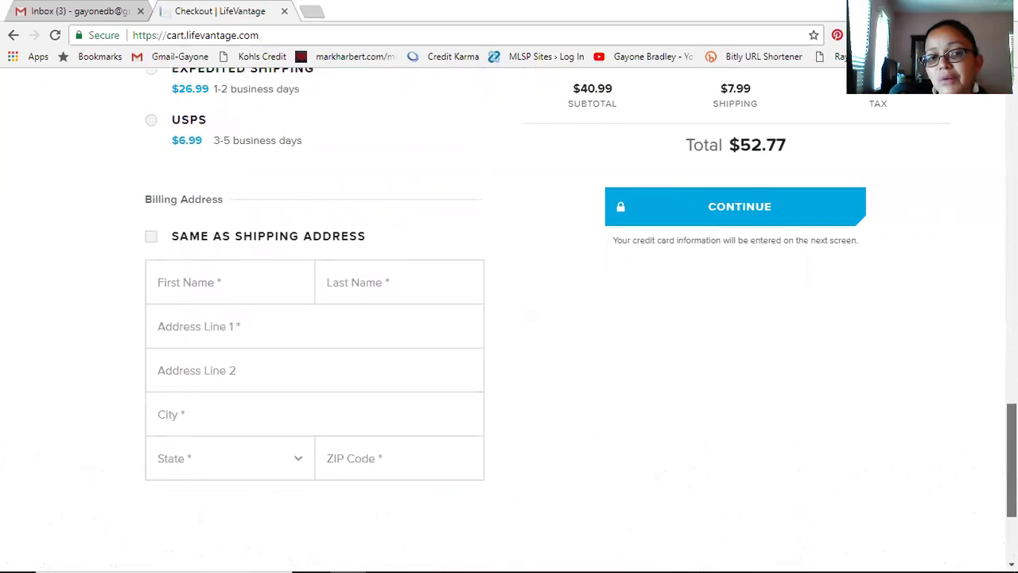
scroll(314, 319, "up", 2)
scroll(315, 318, "down", 2)
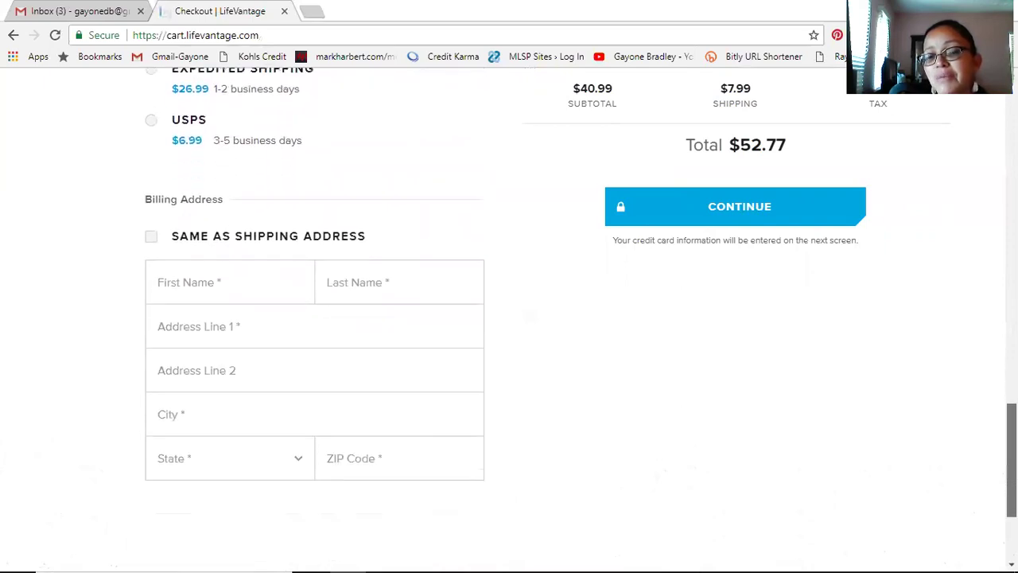
scroll(314, 318, "down", 1)
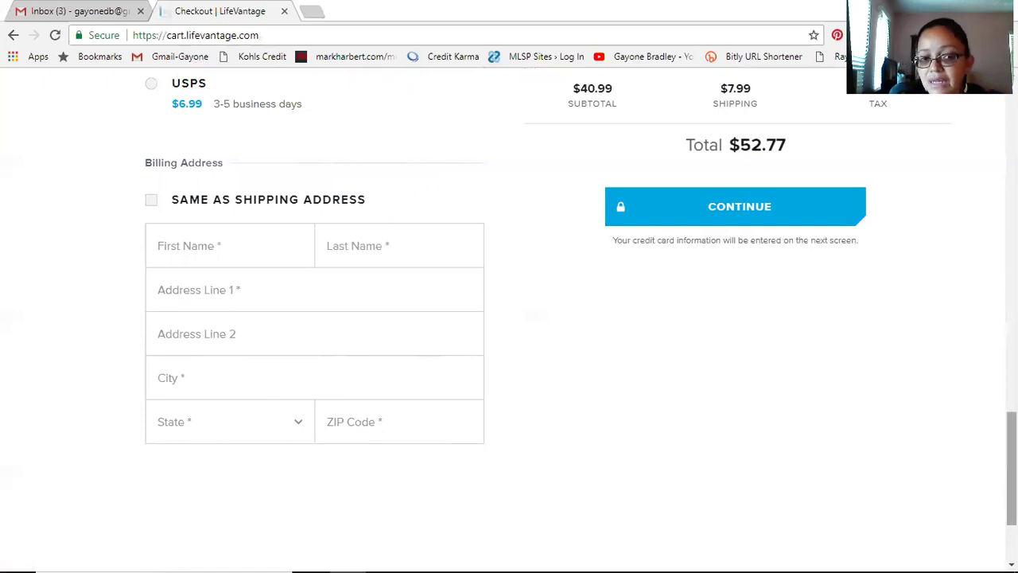
left_click_drag(1012, 469, 1011, 438)
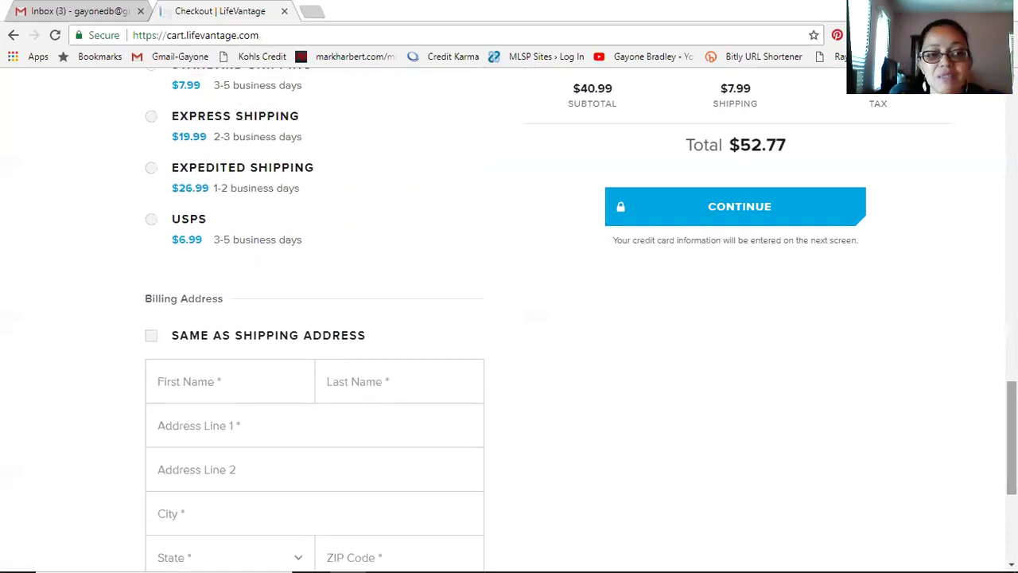
Tick 'Same as shipping address' under Billing Address and review the checkout page
left_click(152, 339)
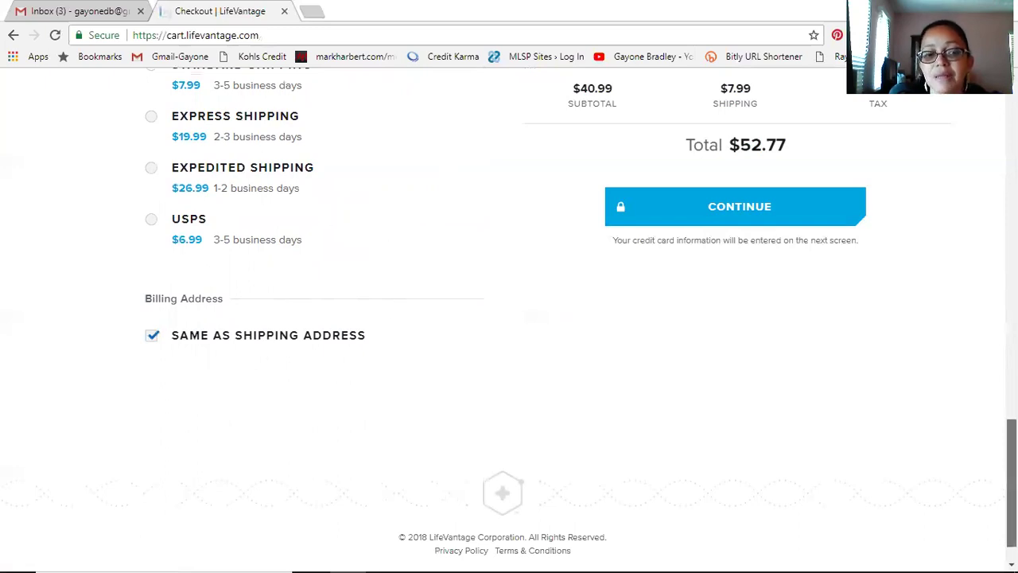
scroll(580, 307, "up", 8)
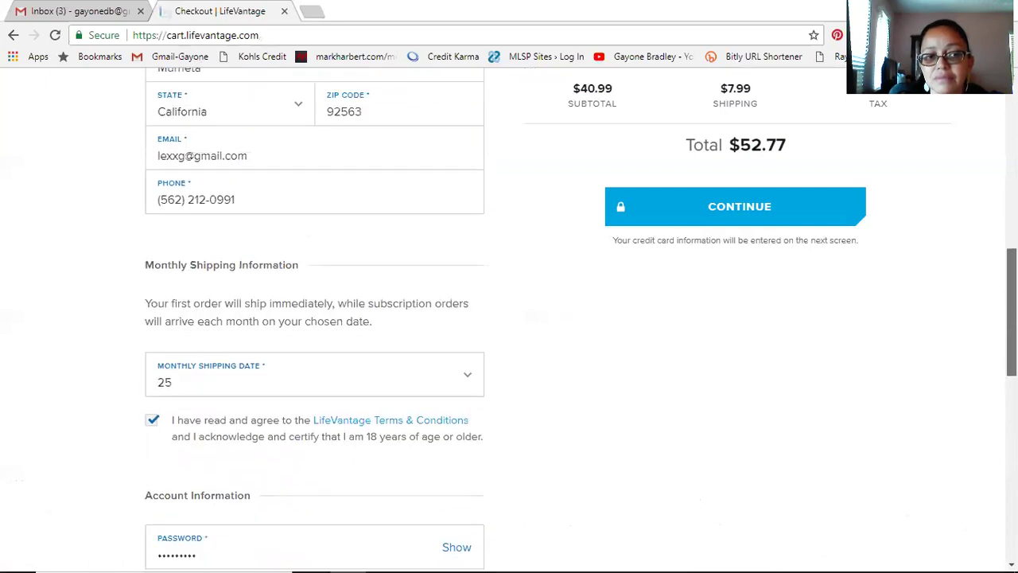
scroll(581, 318, "up", 5)
scroll(1012, 230, "down", 1)
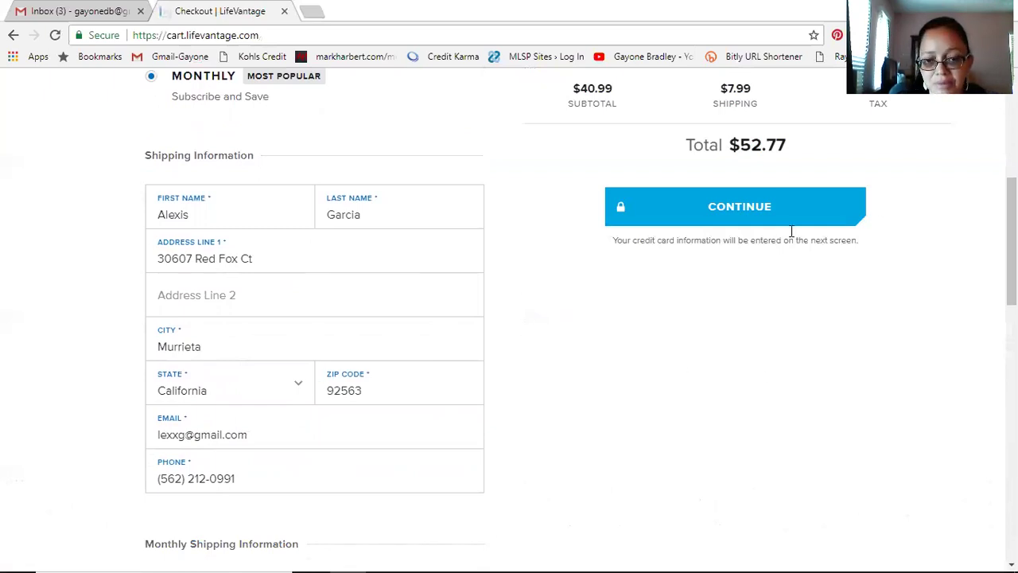
left_click_drag(1012, 239, 1012, 467)
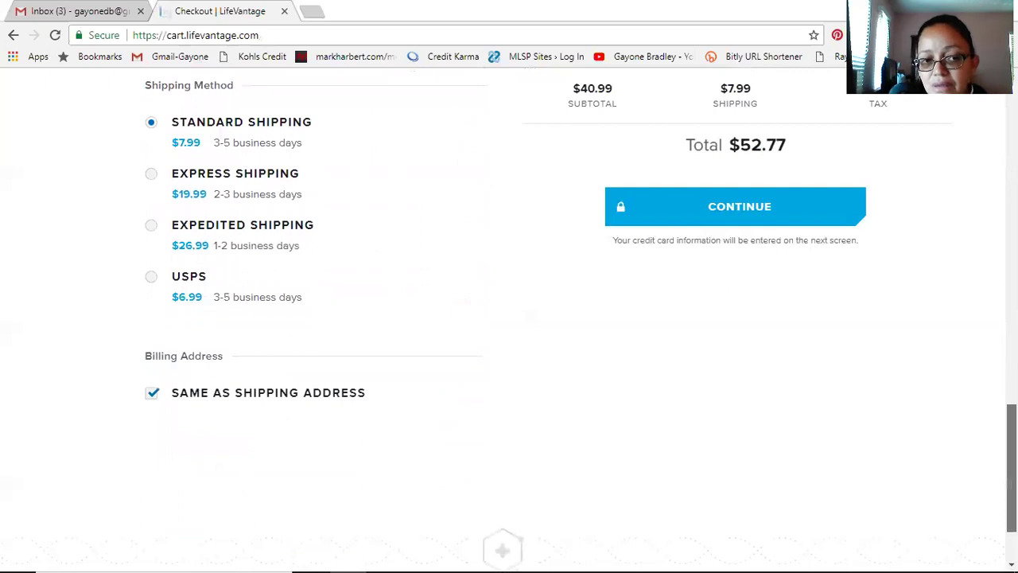
scroll(984, 257, "up", 10)
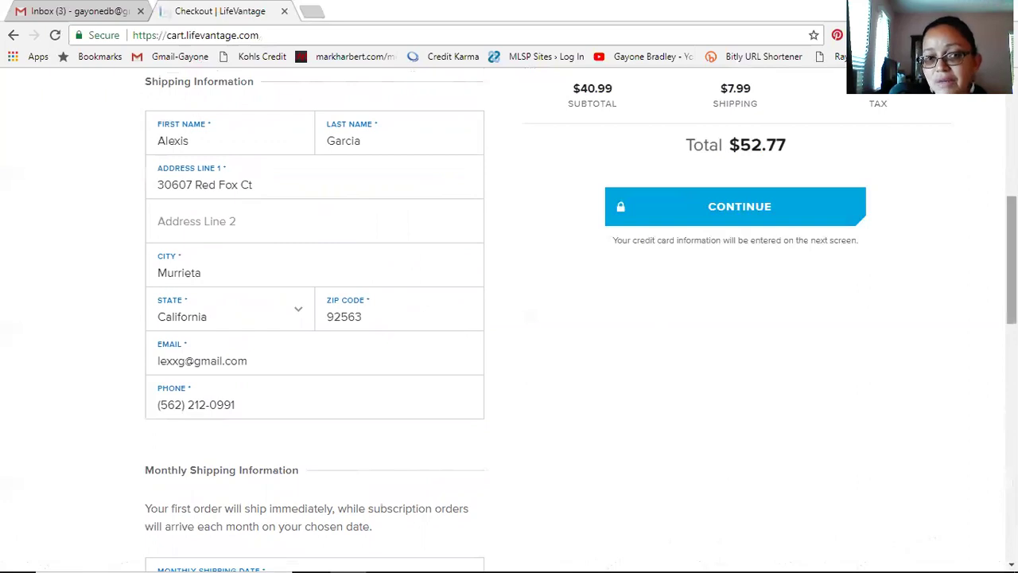
scroll(509, 319, "down", 6)
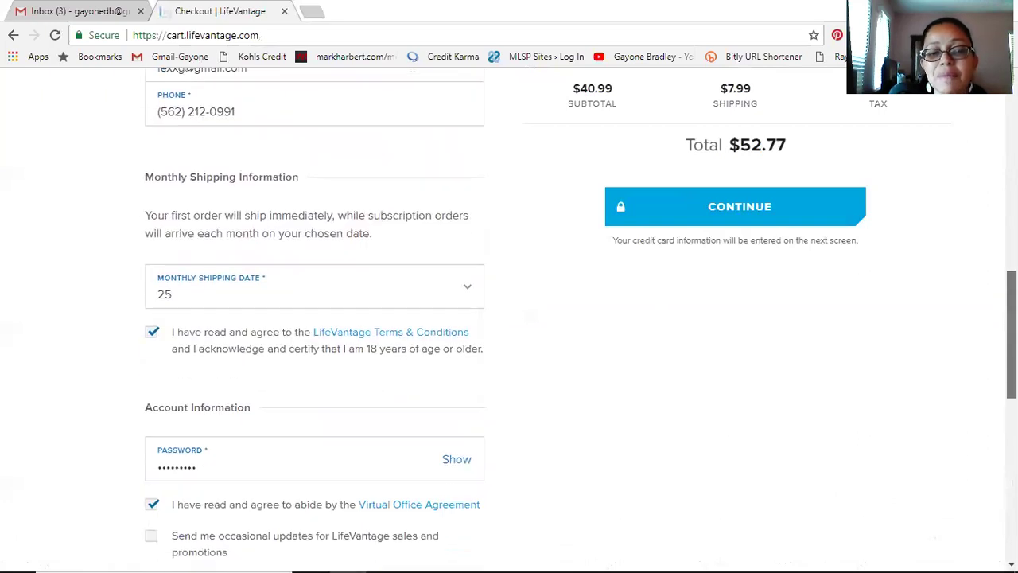
scroll(116, 500, "down", 5)
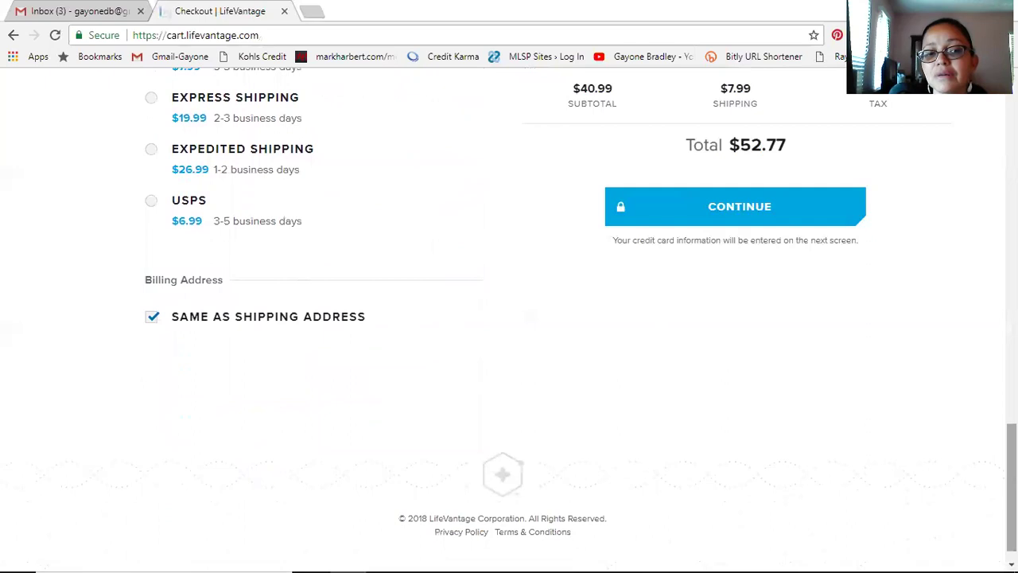
Toggle 'Same as shipping address' off and on to show the separate billing fields
left_click(152, 318)
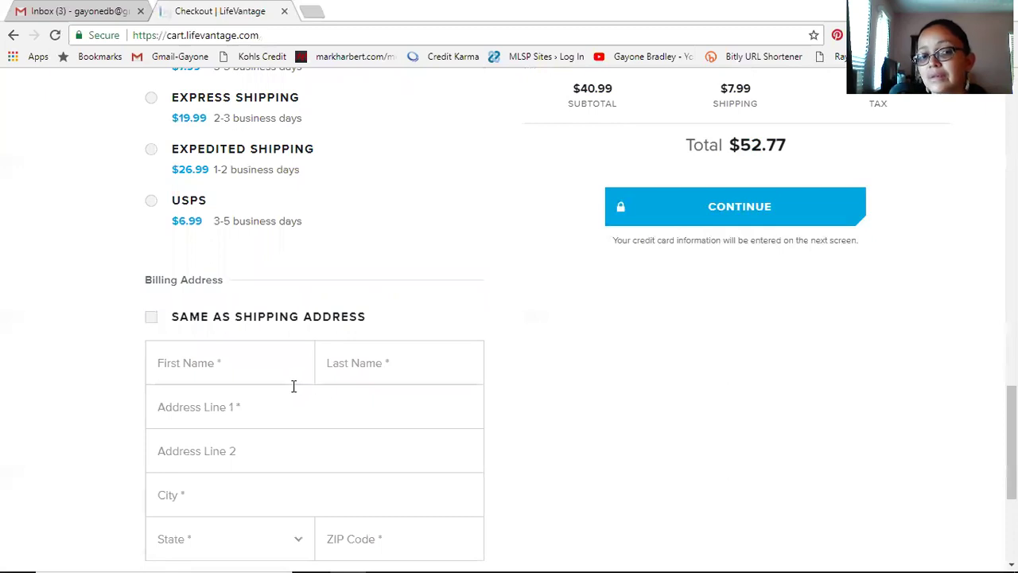
left_click(152, 320)
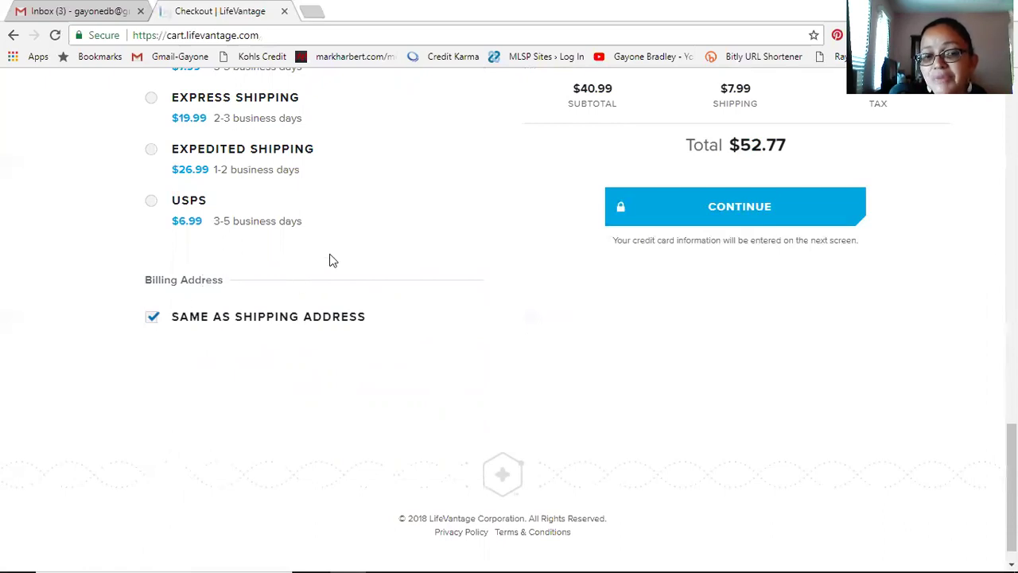
left_click(152, 318)
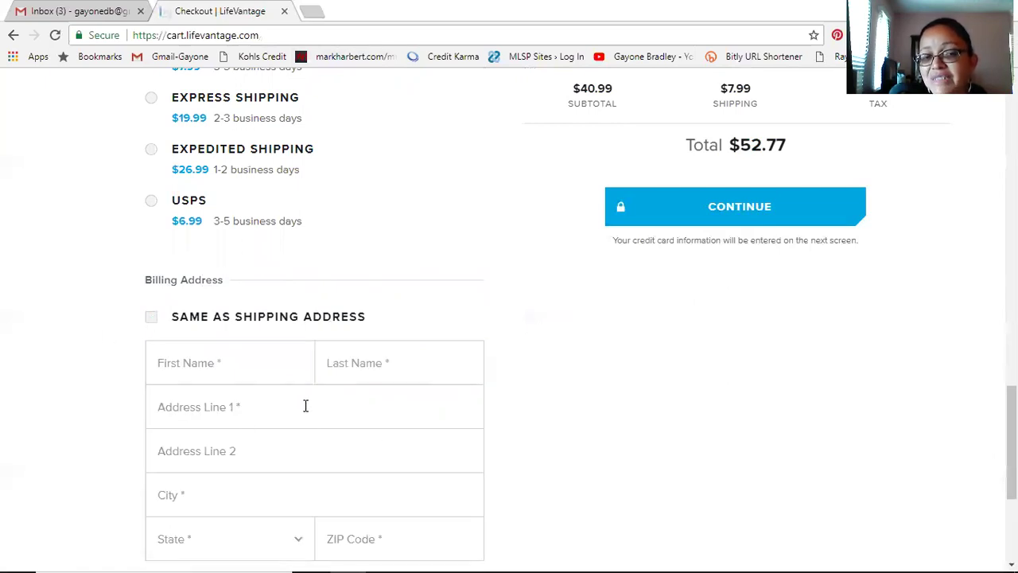
left_click(152, 321)
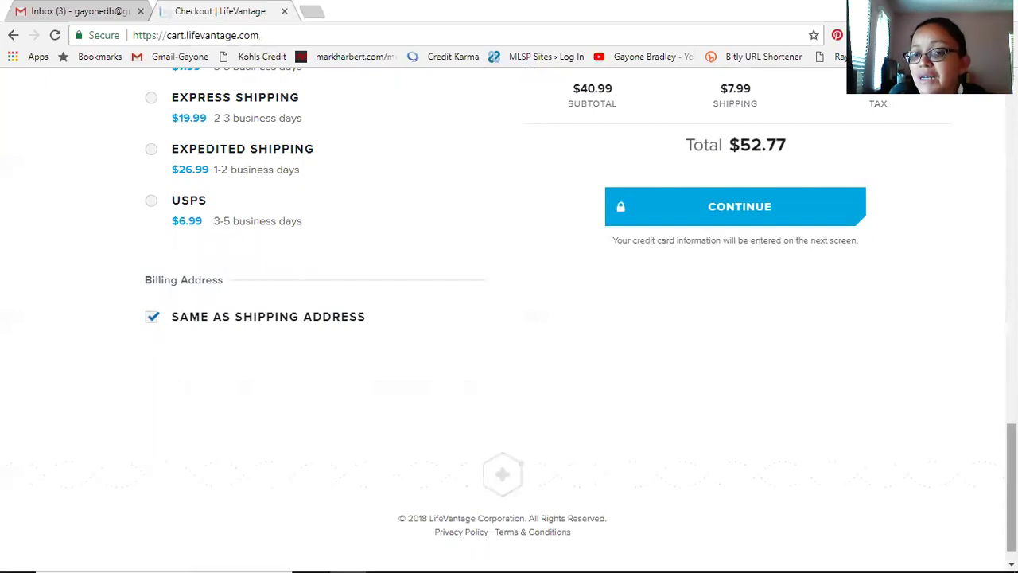
scroll(318, 318, "up", 6)
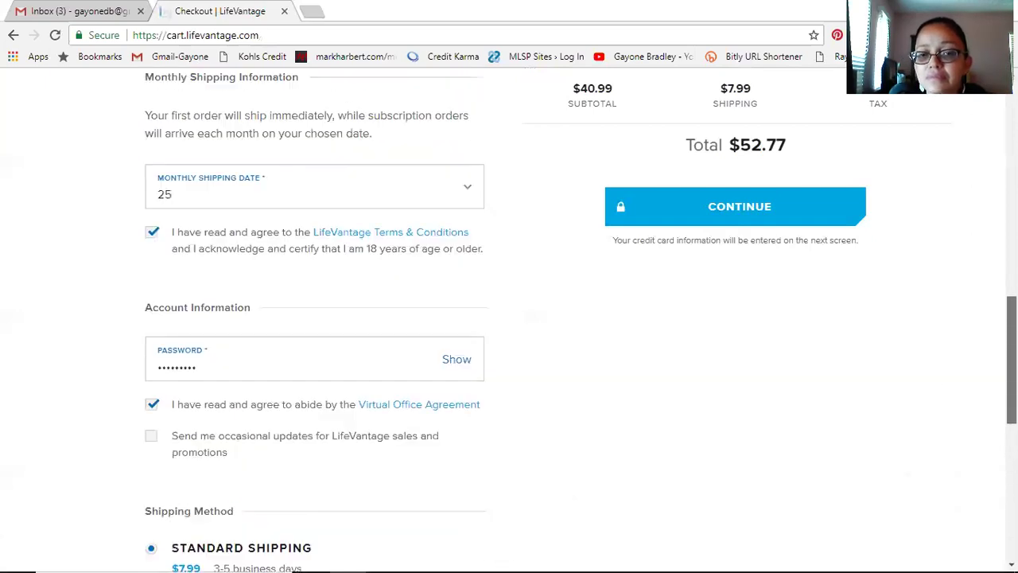
scroll(509, 318, "up", 1)
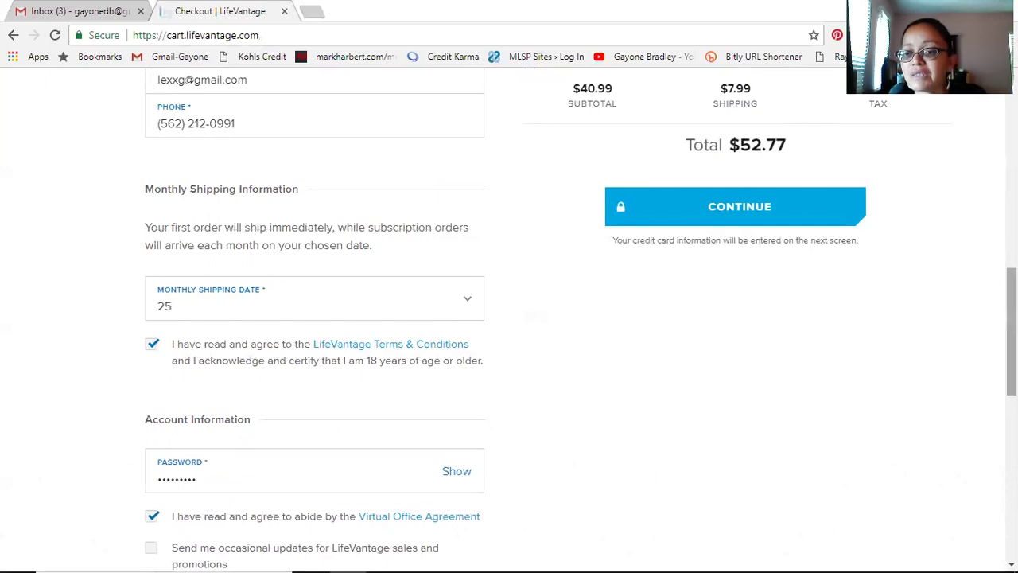
scroll(510, 318, "up", 8)
scroll(470, 386, "down", 1)
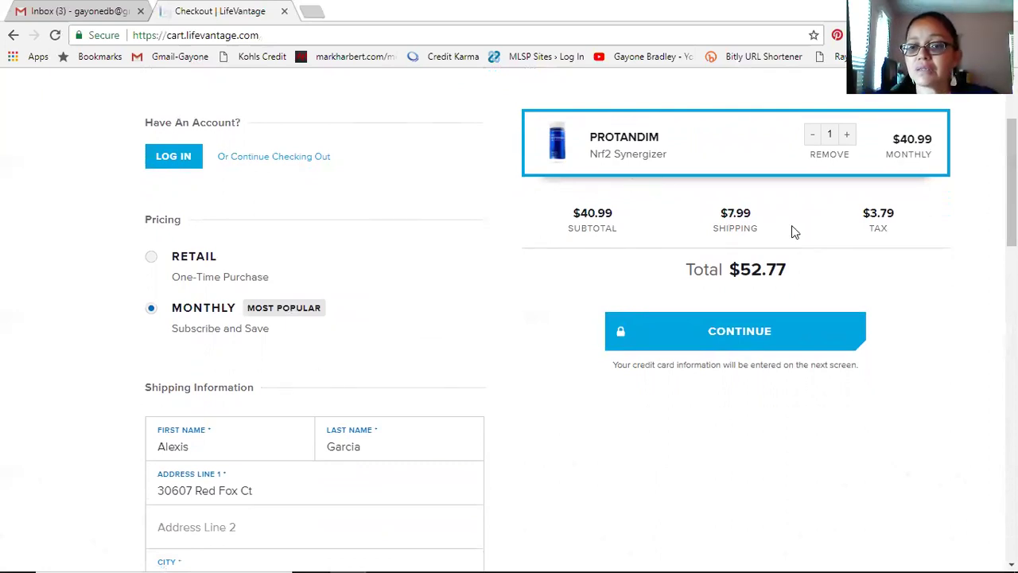
left_click_drag(888, 218, 876, 215)
left_click(915, 240)
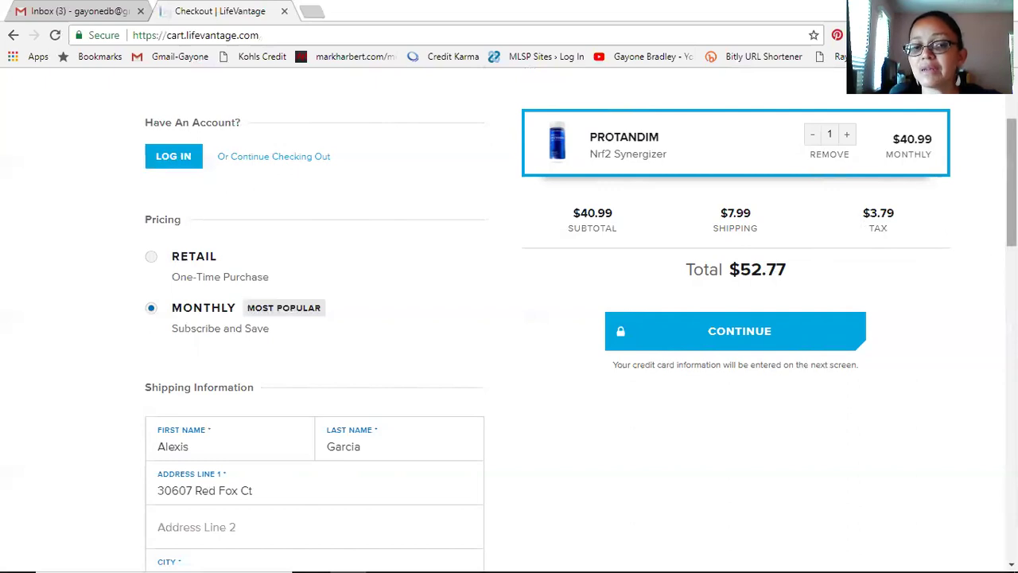
scroll(1012, 207, "down", 2)
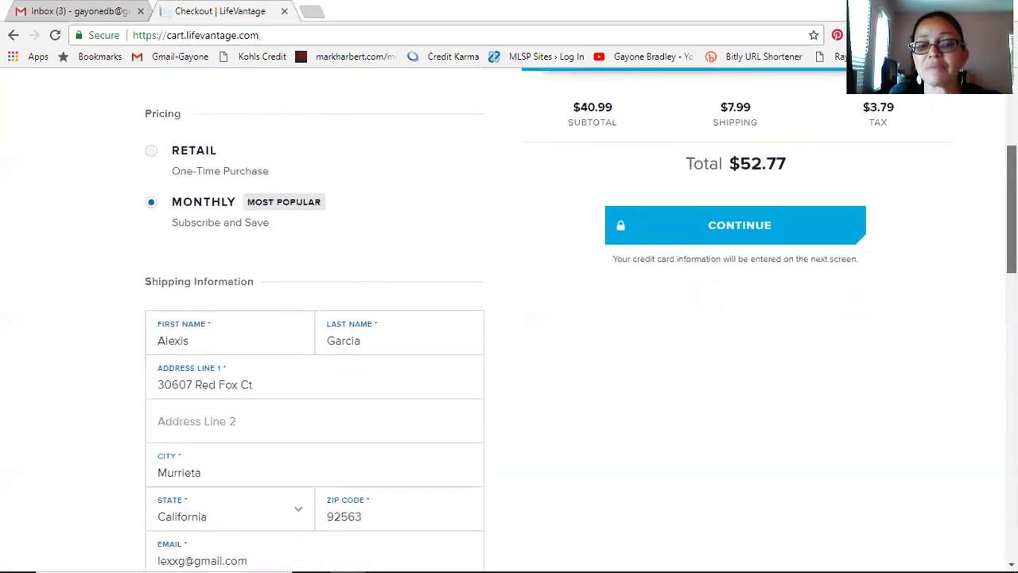
scroll(1012, 238, "down", 3)
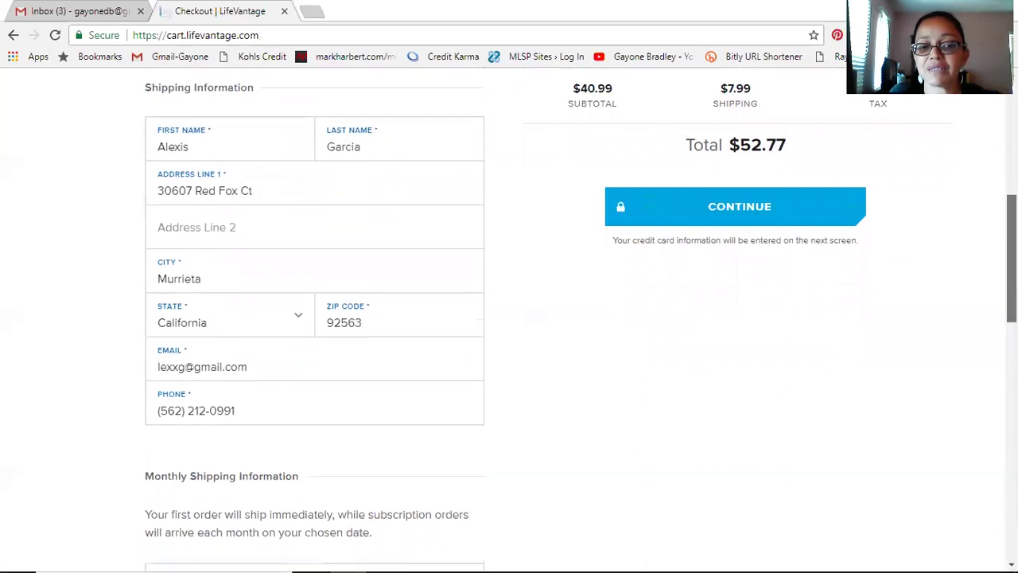
scroll(580, 321, "down", 1)
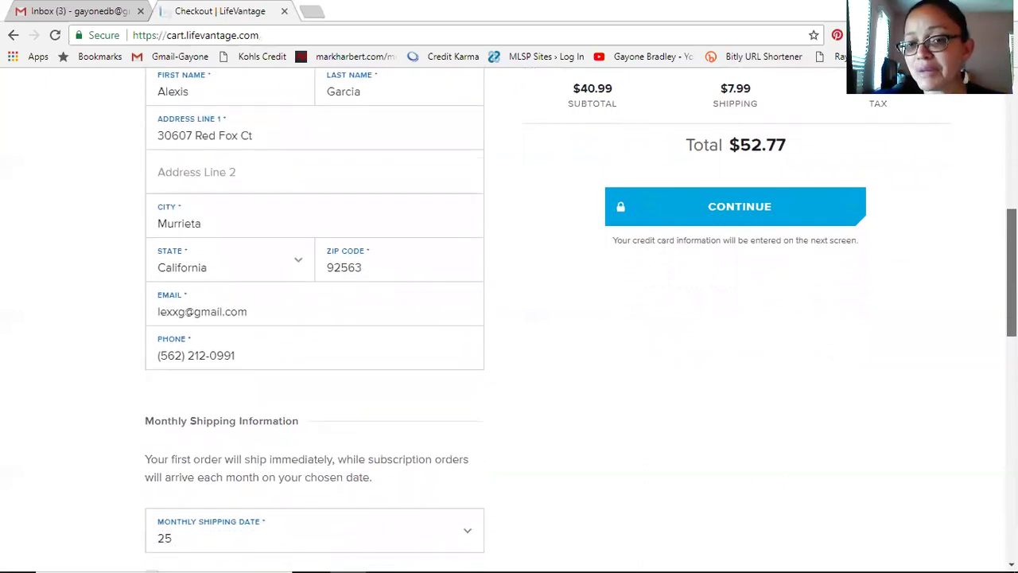
scroll(581, 316, "down", 1)
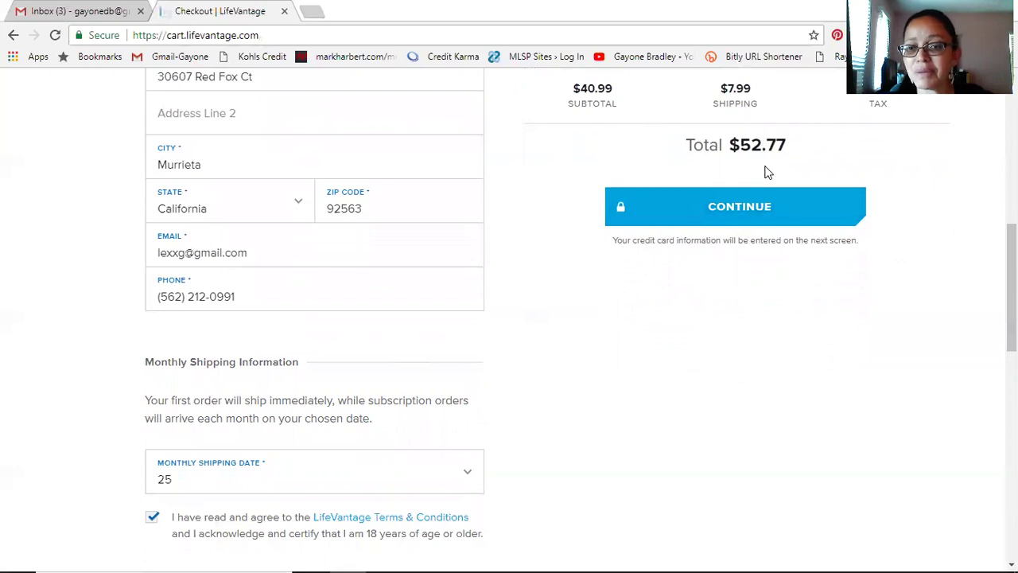
Continue to the Chase-hosted Payment Information page and save the account password in Chrome
left_click(766, 211)
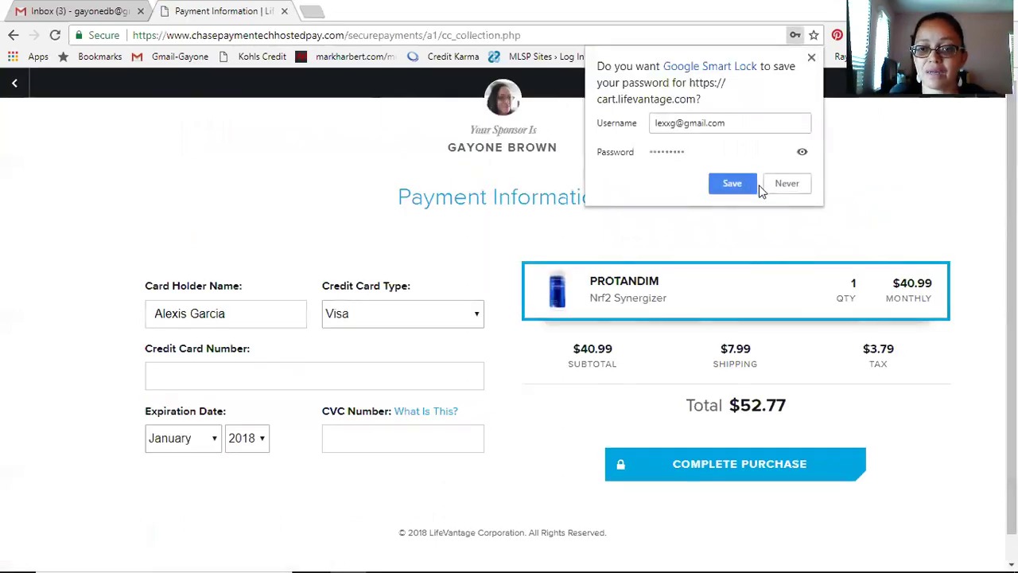
left_click(732, 183)
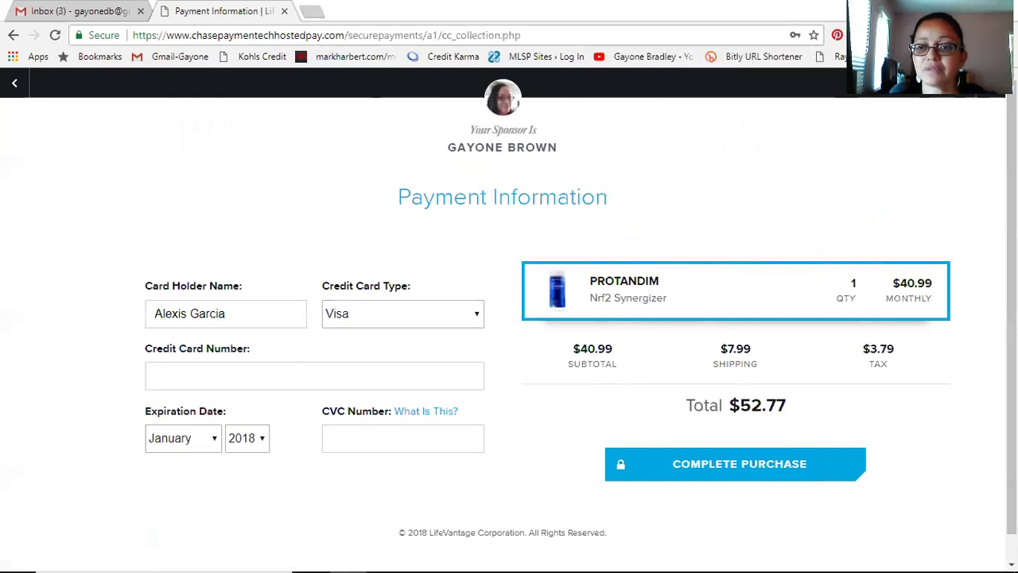
scroll(509, 308, "down", 1)
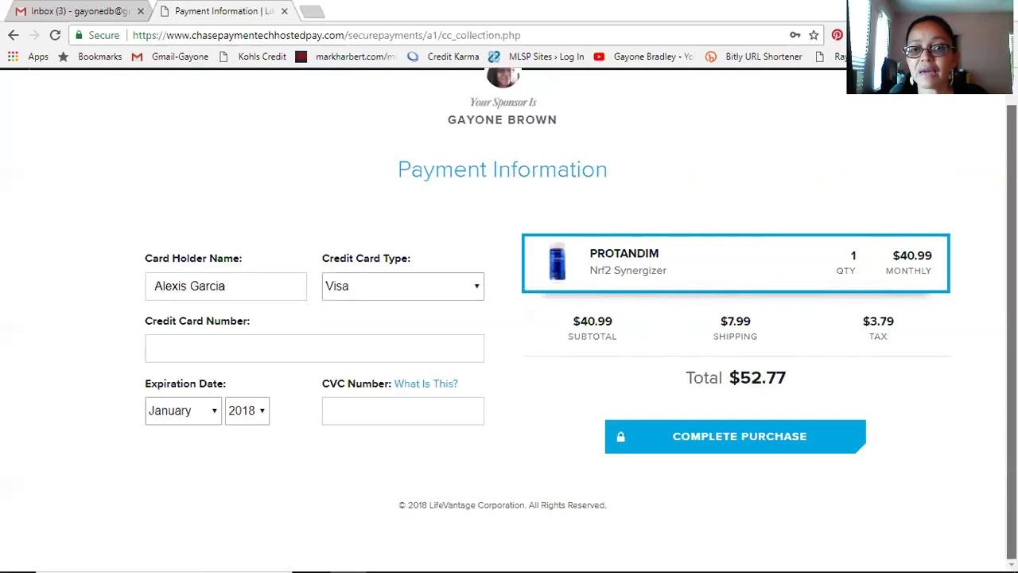
scroll(509, 319, "up", 1)
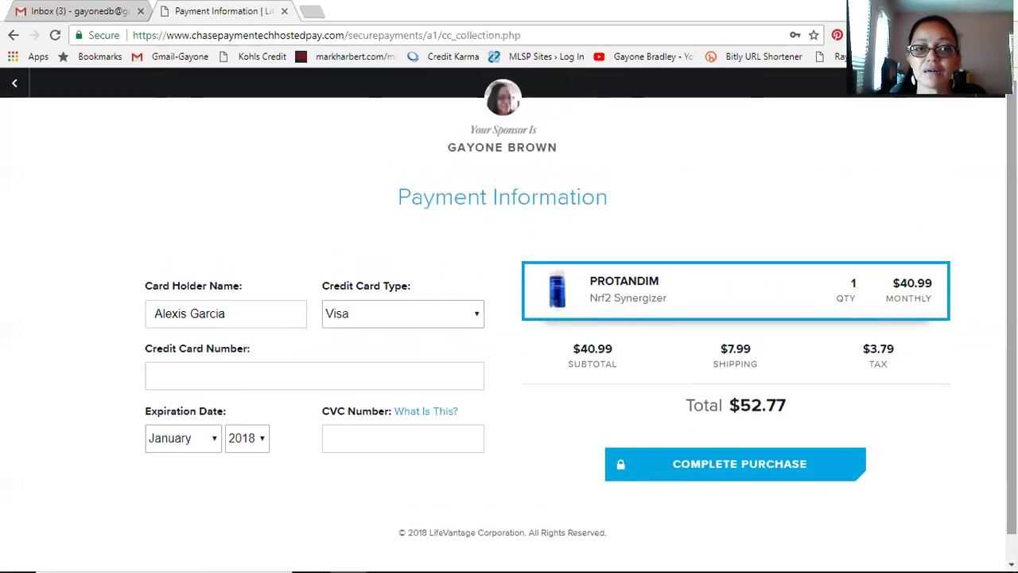